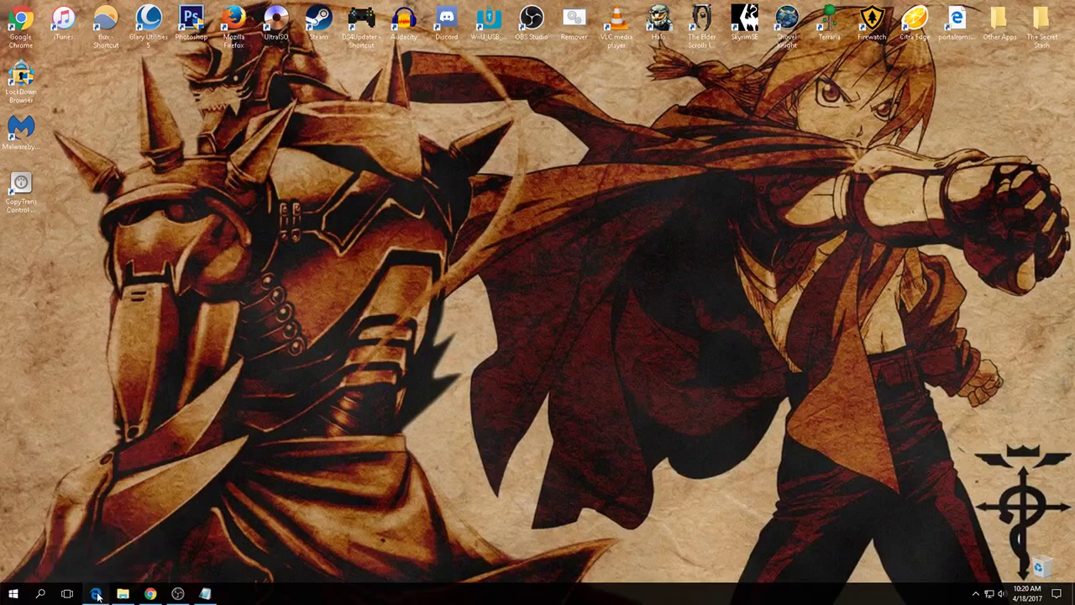
- Download cemu_1.7.4.zip from the cemu.info site in Edge and save it to the desktop
left_click(306, 70)
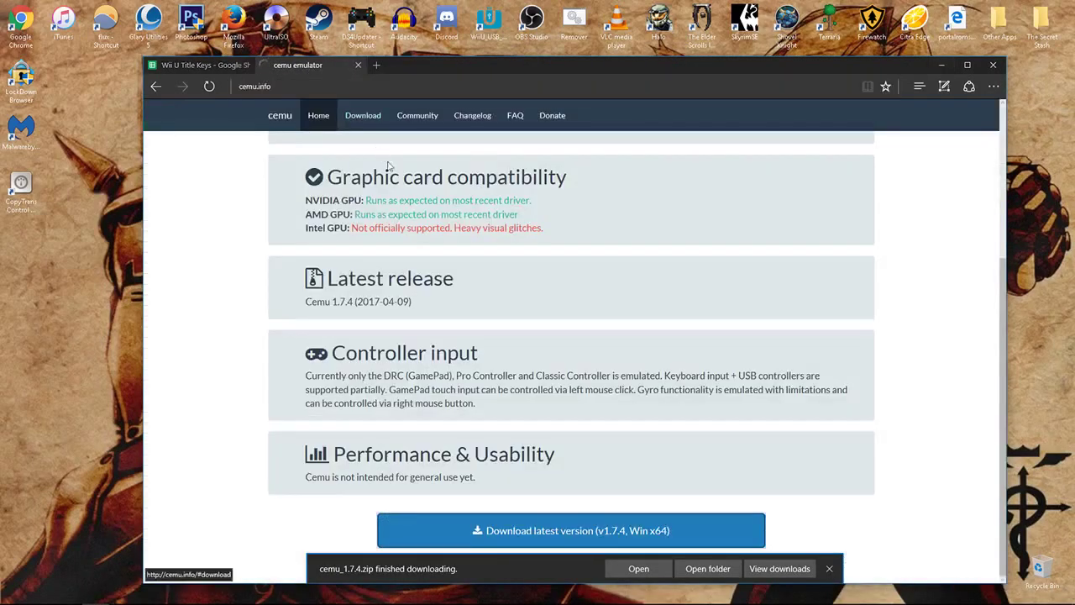
left_click(363, 115)
left_click(542, 539)
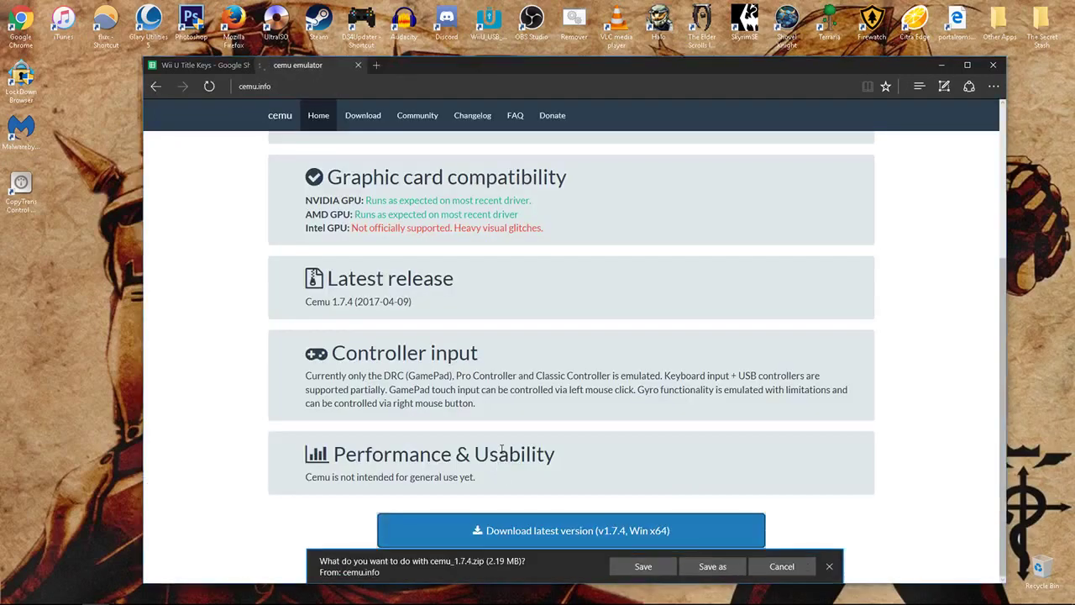
left_click(713, 566)
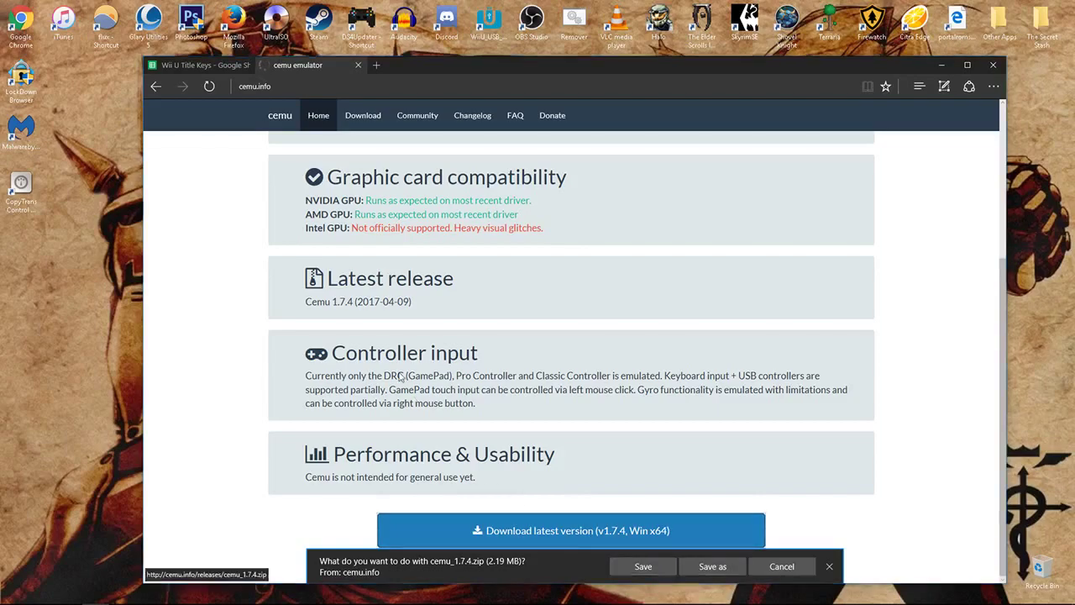
left_click(526, 284)
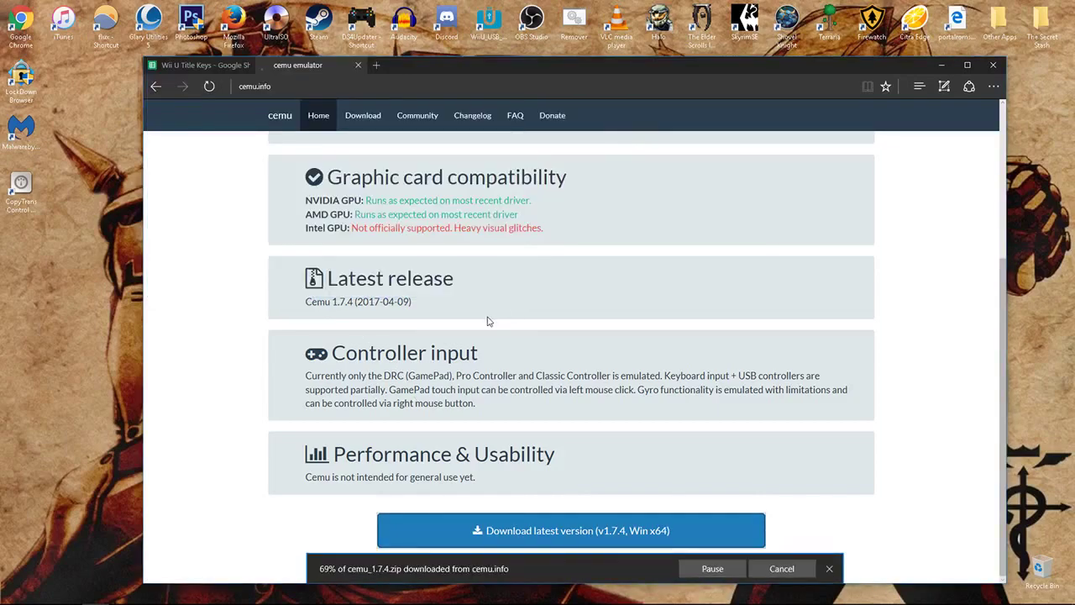
left_click(938, 61)
- Extract the cemu_1.7.4 zip into a cemu_1.7.4 folder on the desktop
left_click_drag(24, 247, 494, 251)
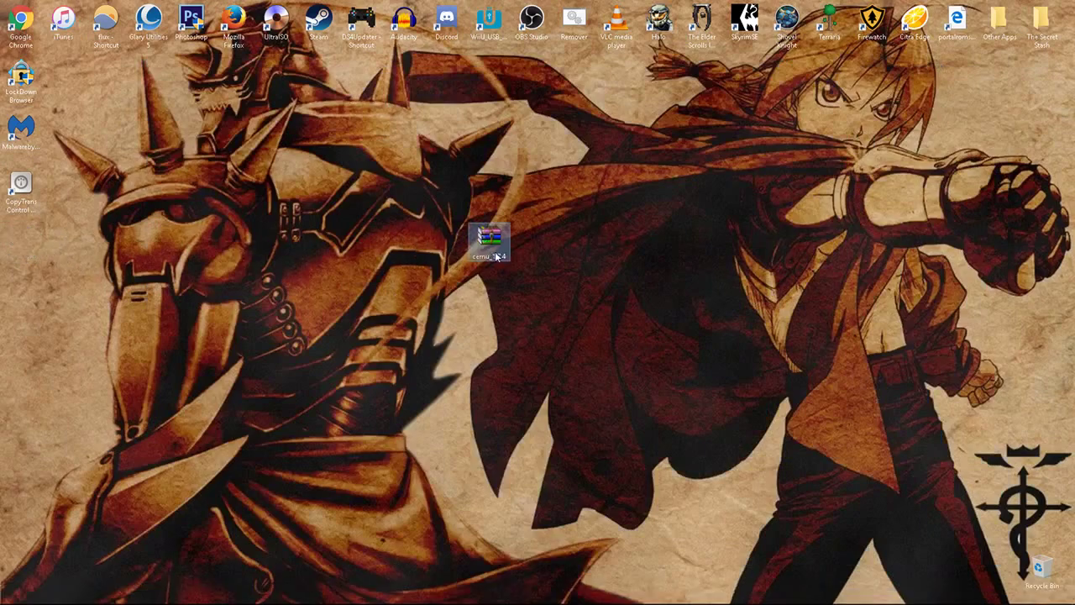
right_click(498, 252)
left_click(555, 310)
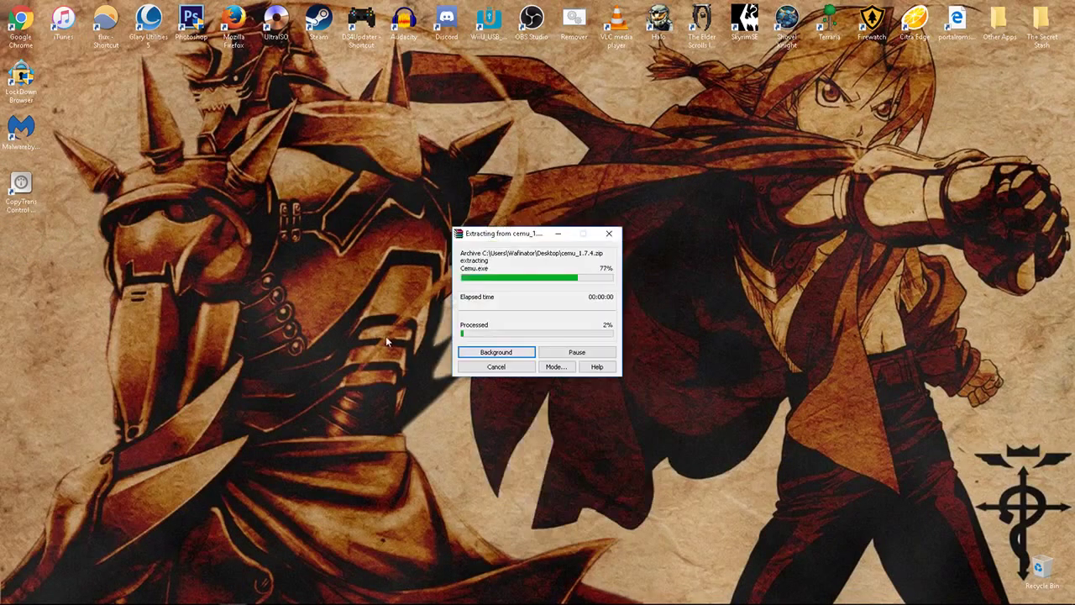
- Launch Cemu once from the cemu_1.7.4d folder, then close it
left_click_drag(20, 242, 448, 246)
double_click(451, 245)
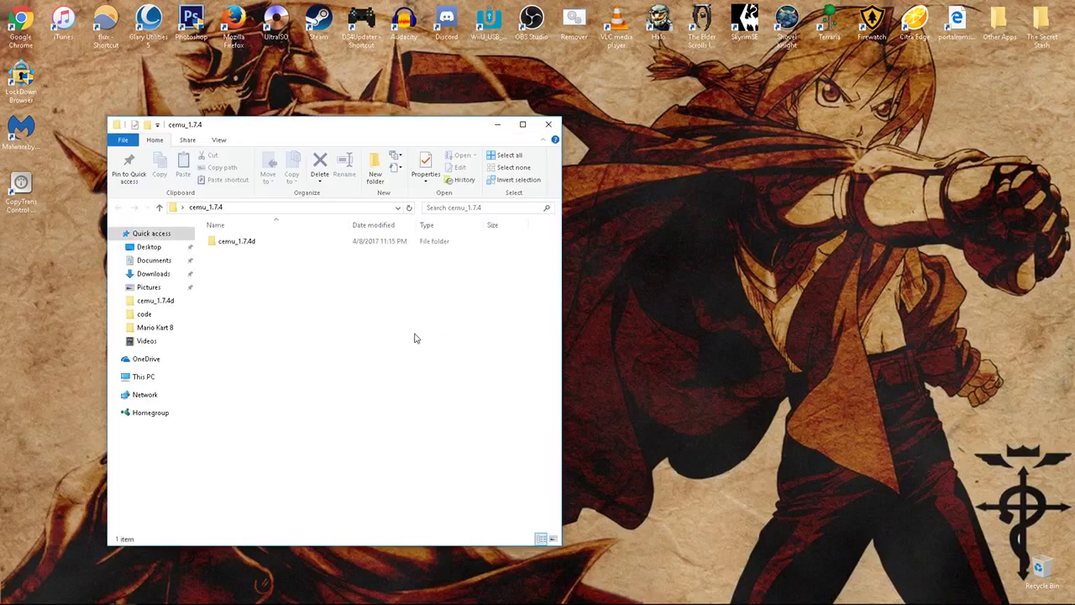
double_click(235, 246)
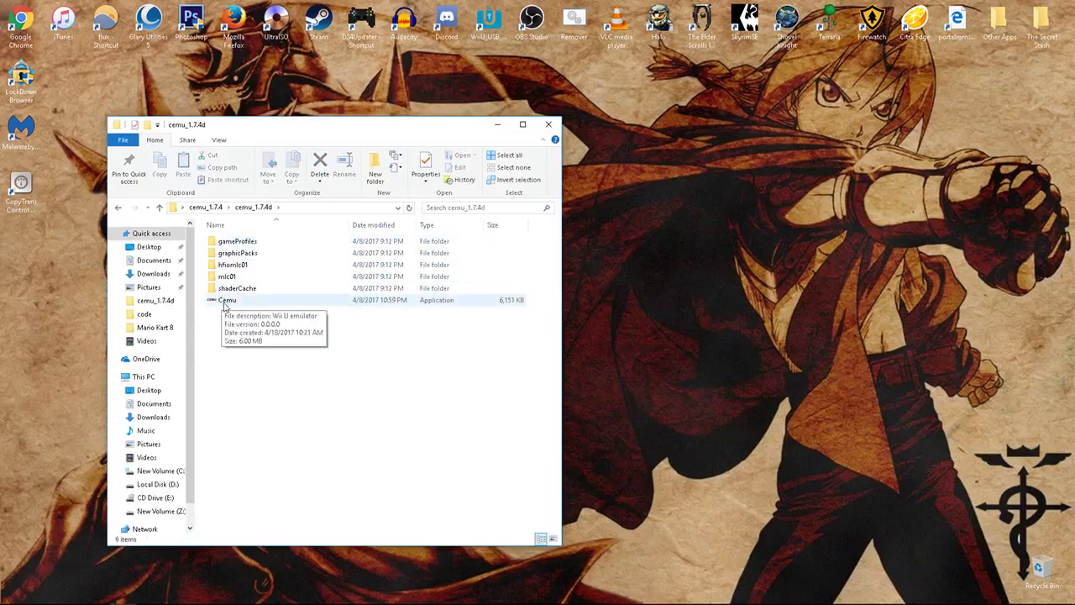
double_click(299, 302)
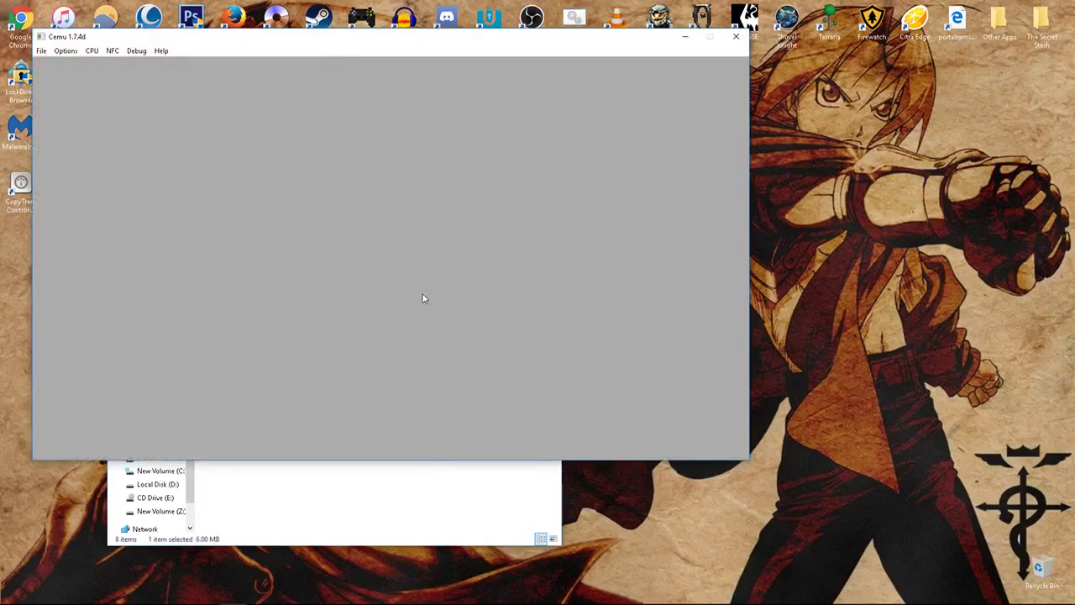
left_click(736, 36)
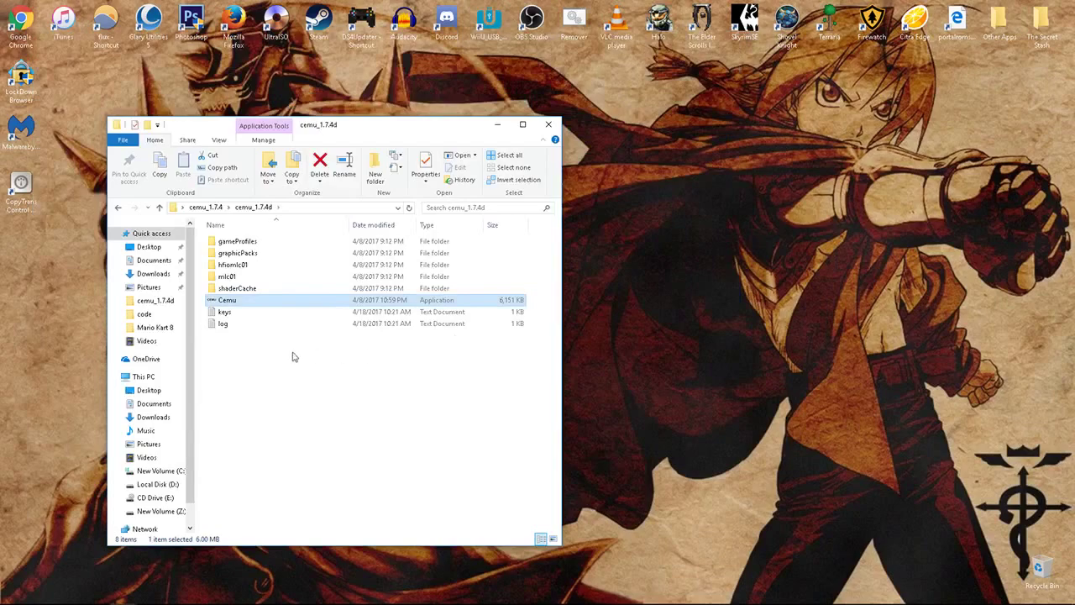
- Open Cemu's keys file in Notepad, narrowed and placed on the right side of the screen
double_click(225, 312)
left_click_drag(281, 163, 335, 147)
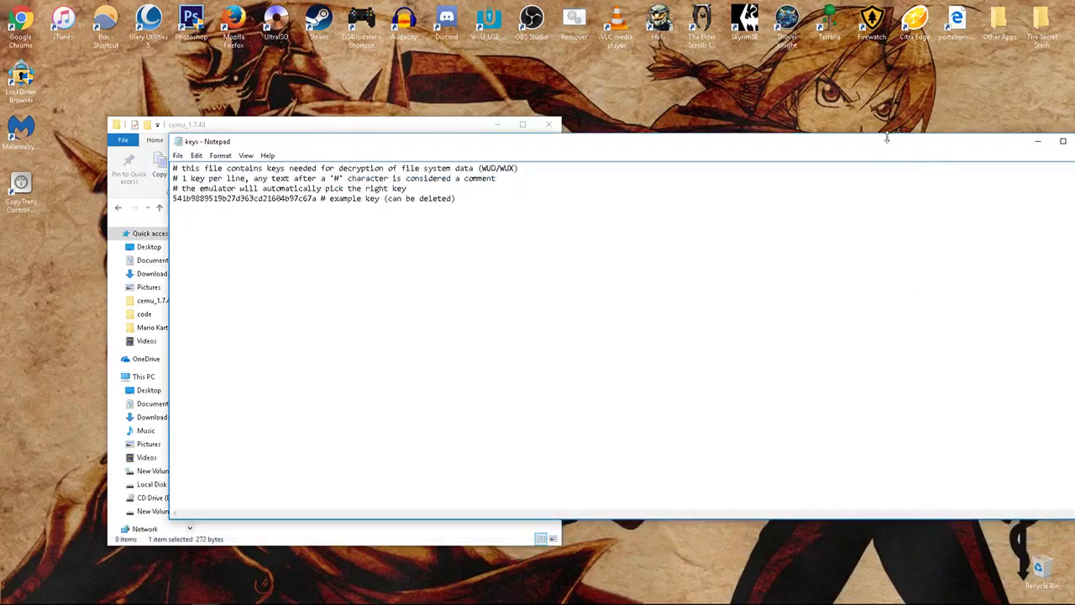
left_click_drag(824, 147, 742, 147)
left_click_drag(1024, 276, 508, 284)
left_click_drag(372, 149, 853, 153)
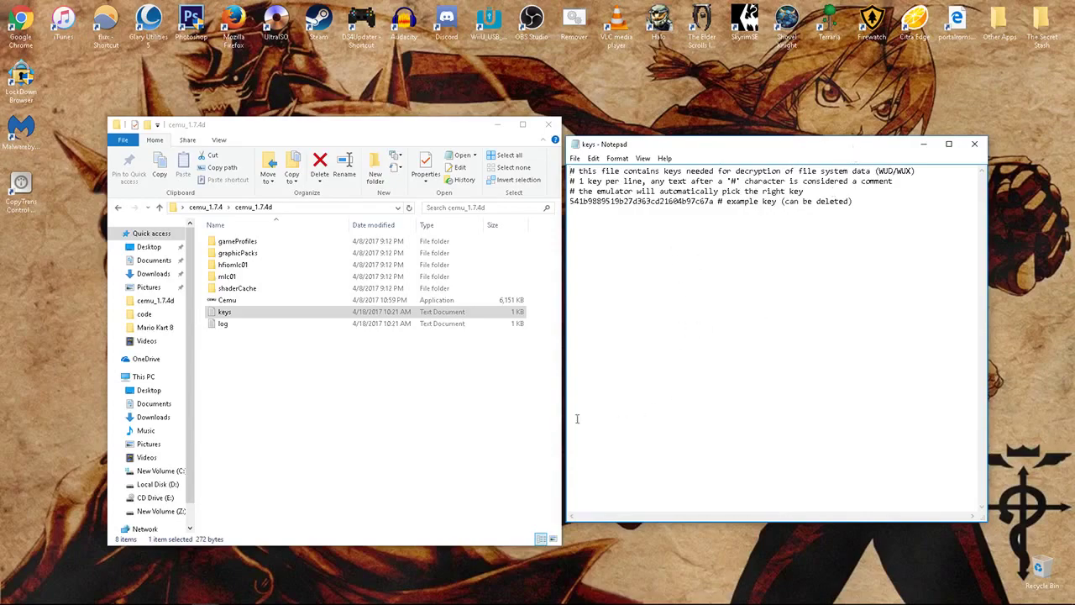
- Bring up the game-key list and review the Mario Kart 8 and Wii U Common Key entries
mouse_move(353, 601)
mouse_move(210, 594)
left_click(165, 538)
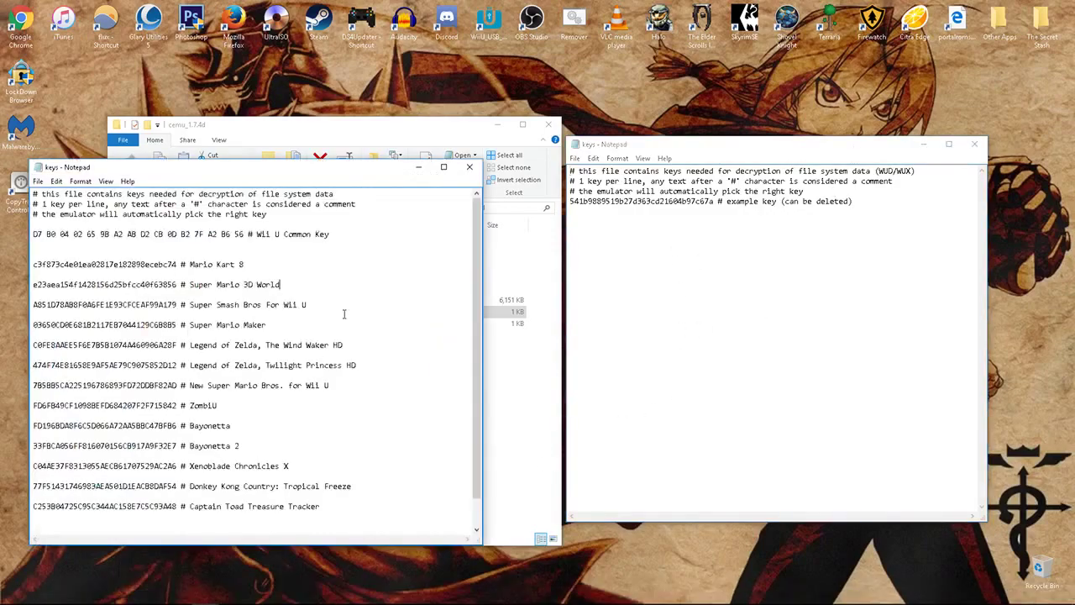
left_click_drag(258, 255, 315, 254)
double_click(201, 254)
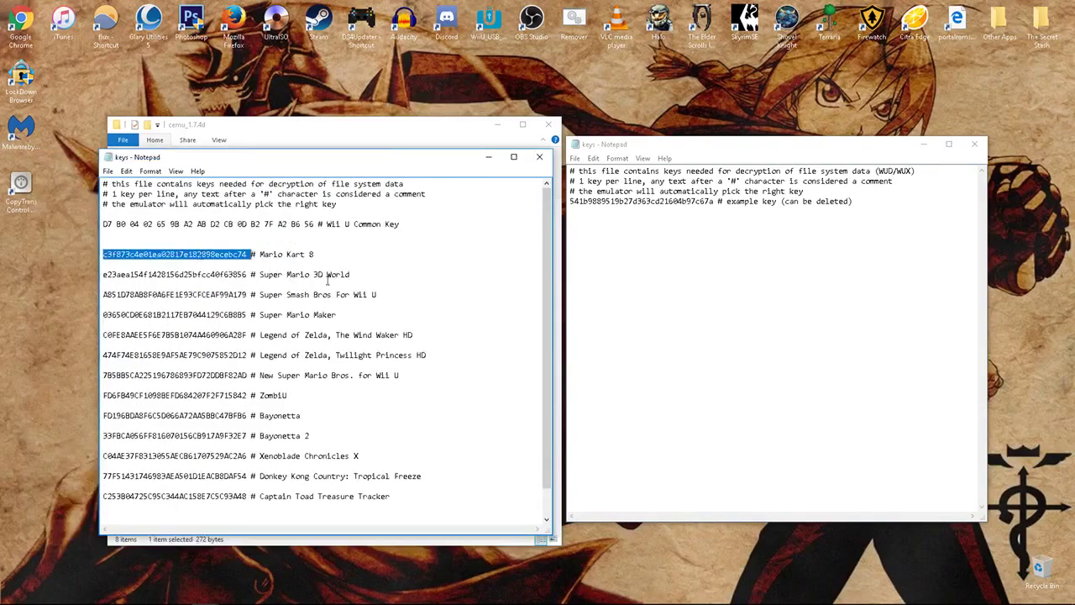
left_click(367, 224)
mouse_move(405, 224)
left_mouse_down()
mouse_move(64, 221)
mouse_move(386, 225)
left_mouse_up()
left_click(385, 313)
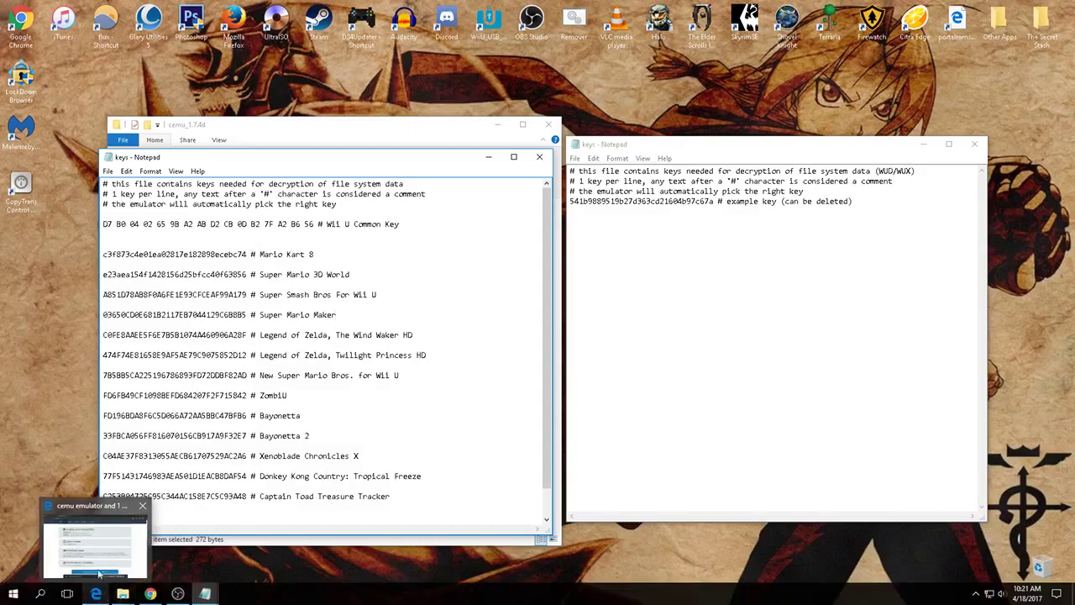
left_click(95, 594)
- Find the USA New Super Luigi U row in Wii U Title Keys and copy its WUD key from F98
left_click(200, 64)
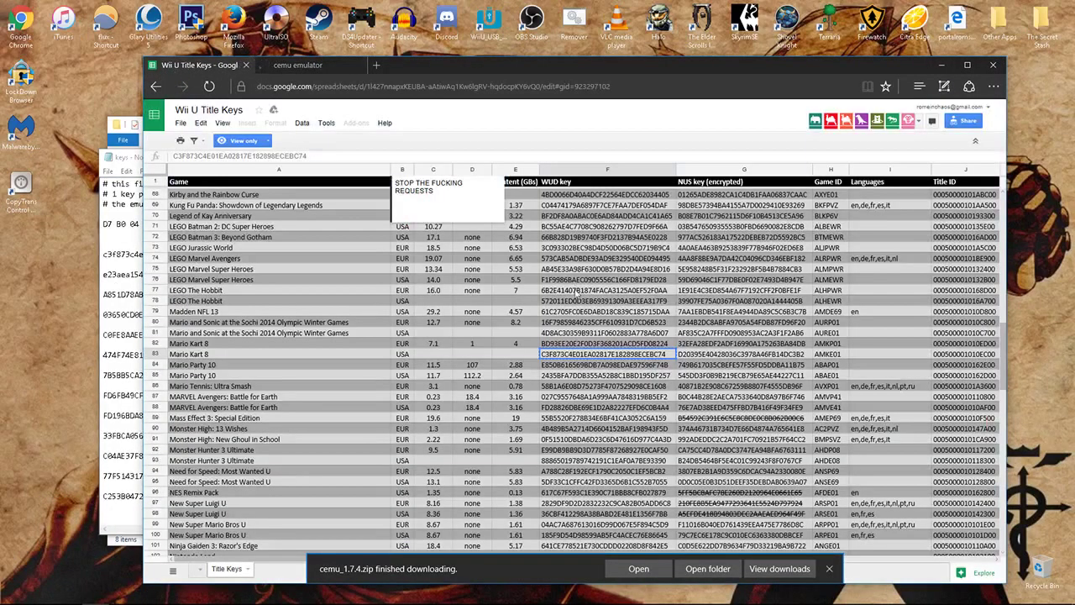
scroll(479, 351, "down", 10)
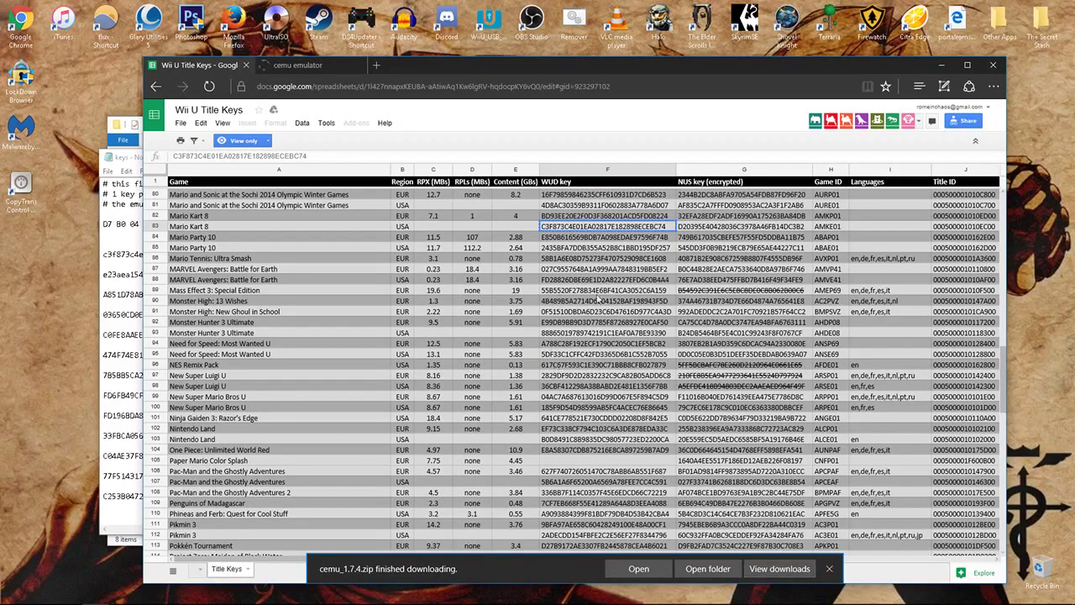
left_click(398, 291)
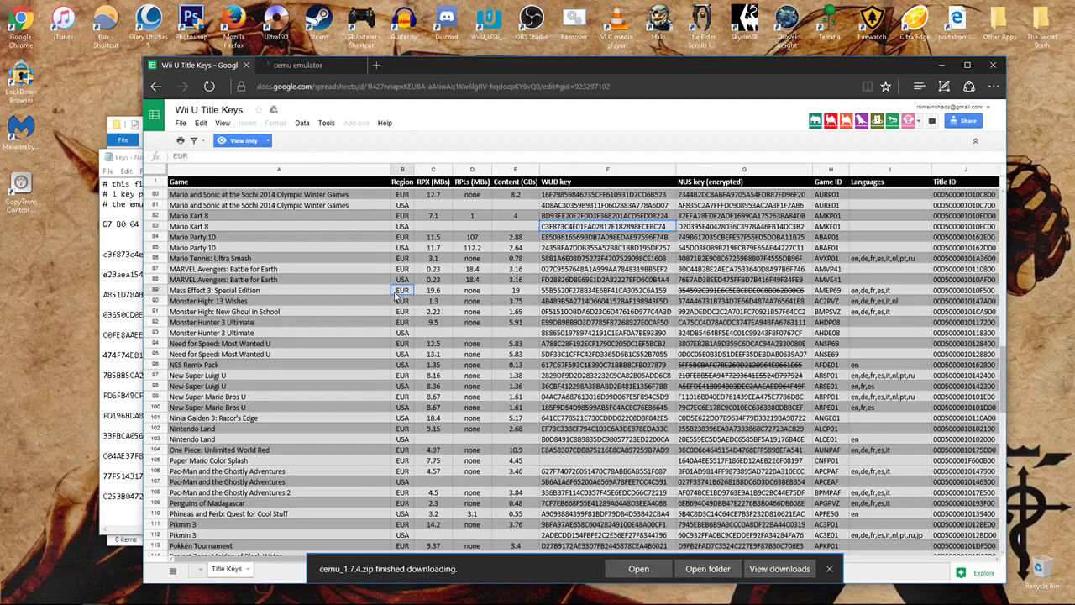
left_click(402, 283)
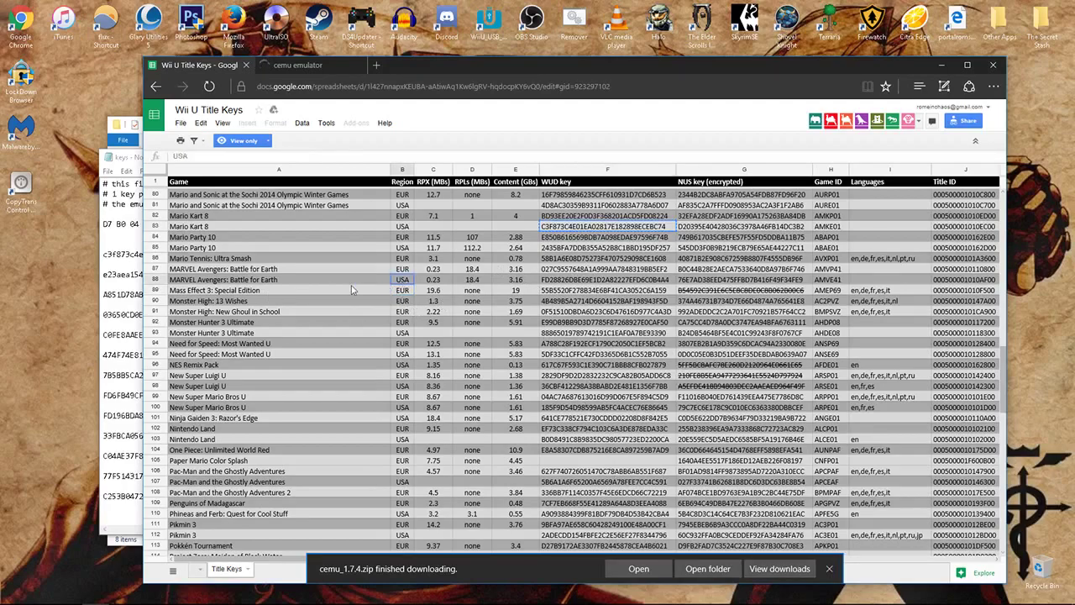
scroll(373, 372, "down", 9)
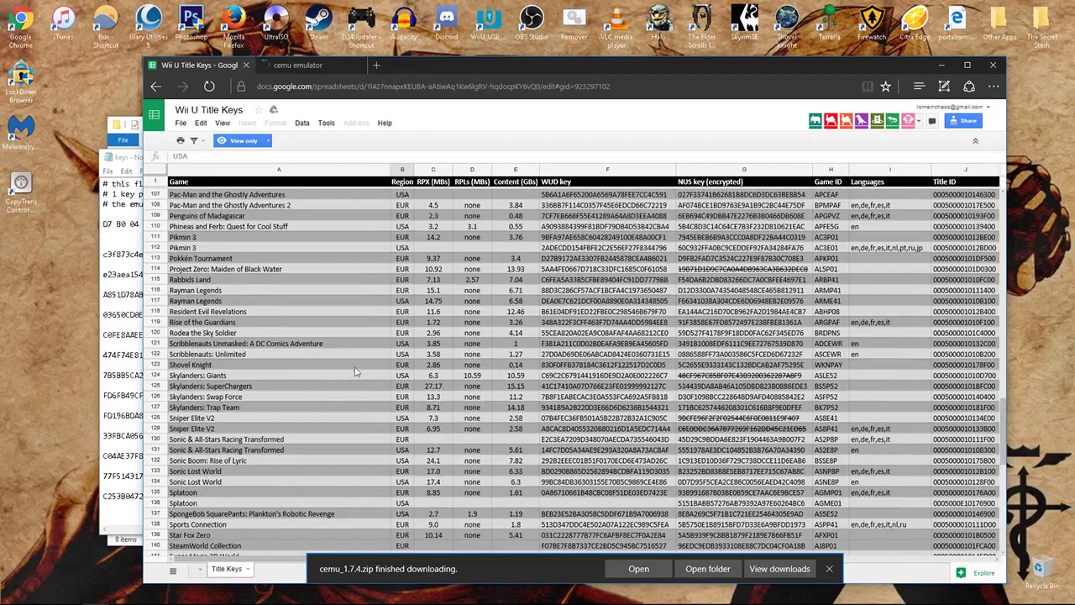
scroll(357, 373, "down", 5)
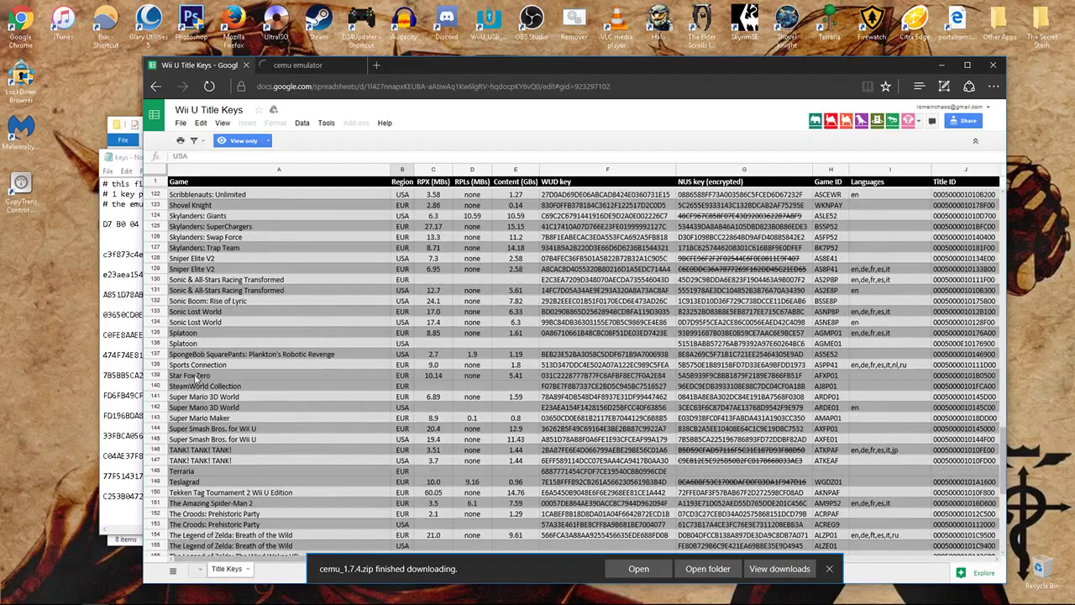
left_click(195, 375)
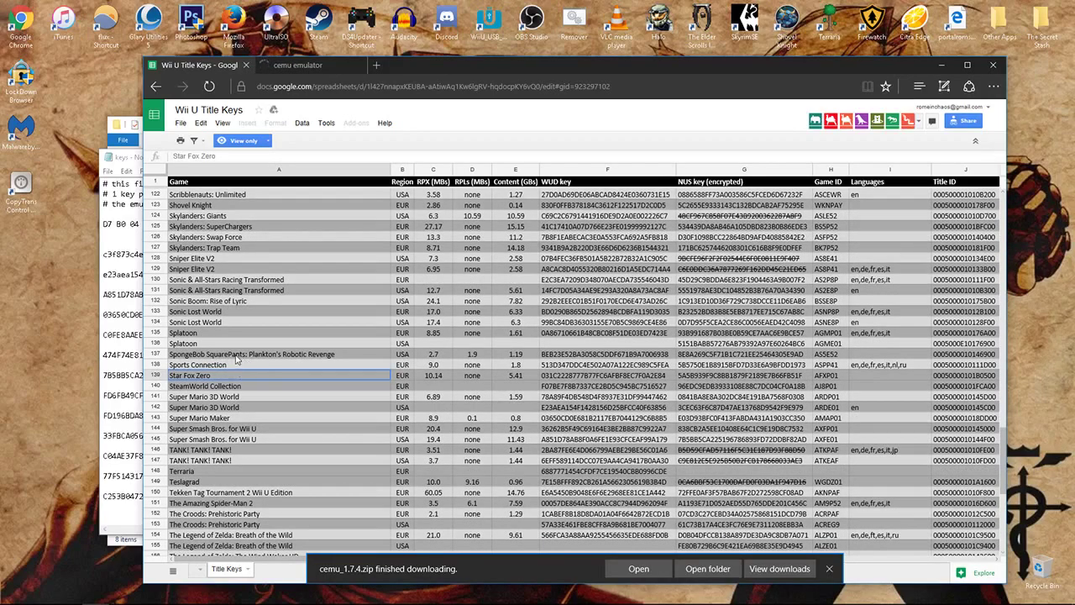
scroll(237, 359, "up", 9)
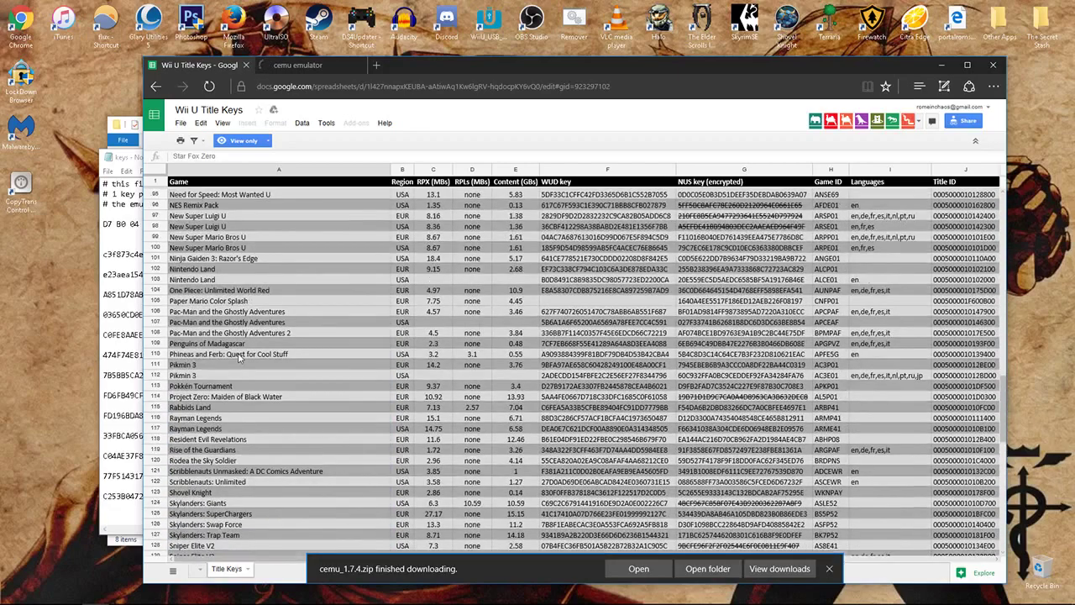
scroll(238, 357, "up", 2)
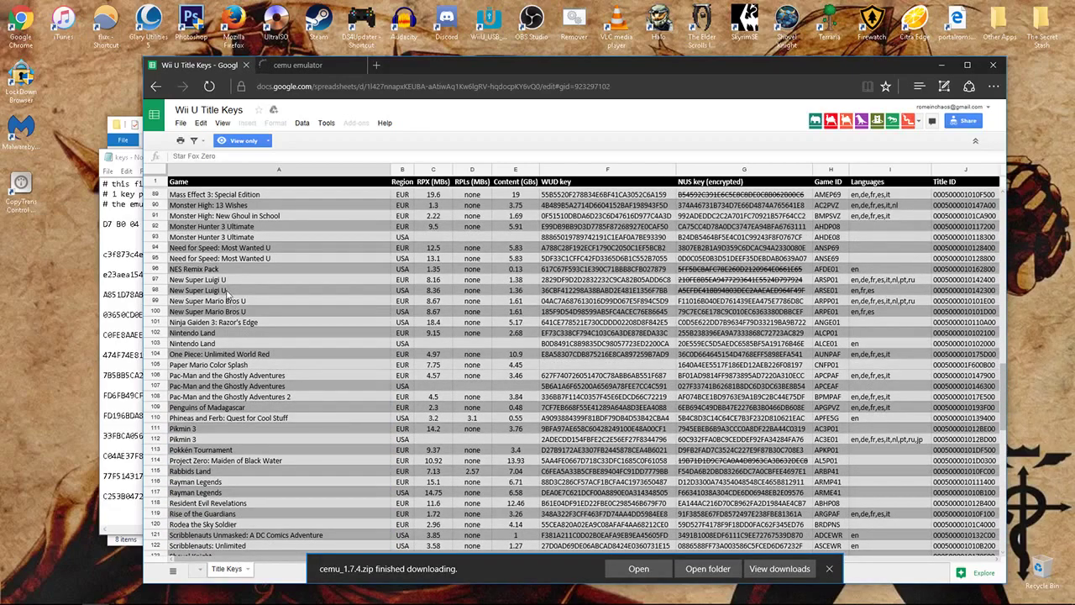
left_click(225, 284)
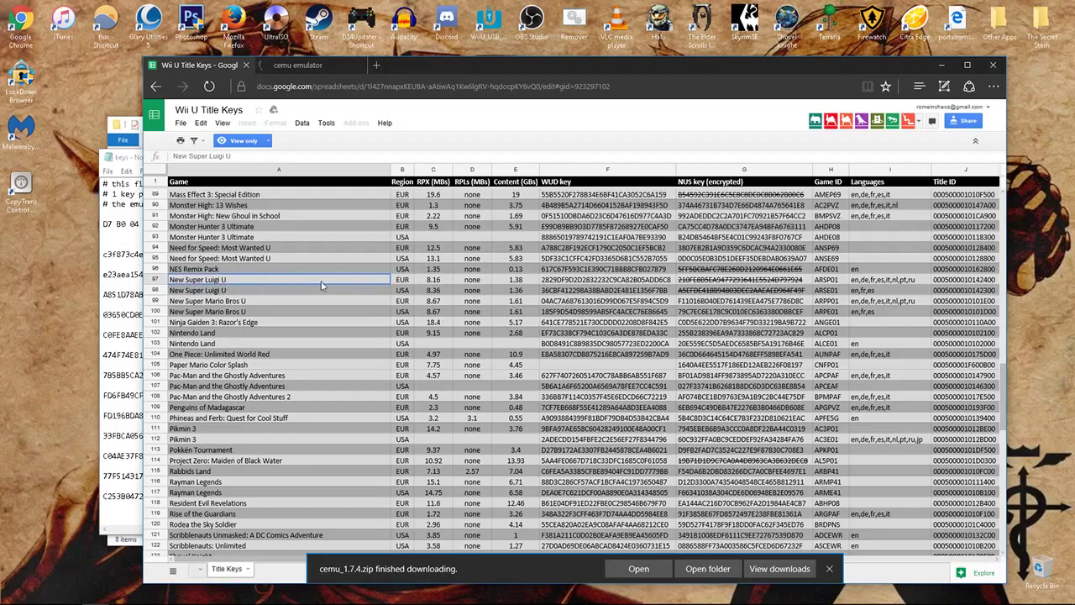
left_click(388, 294)
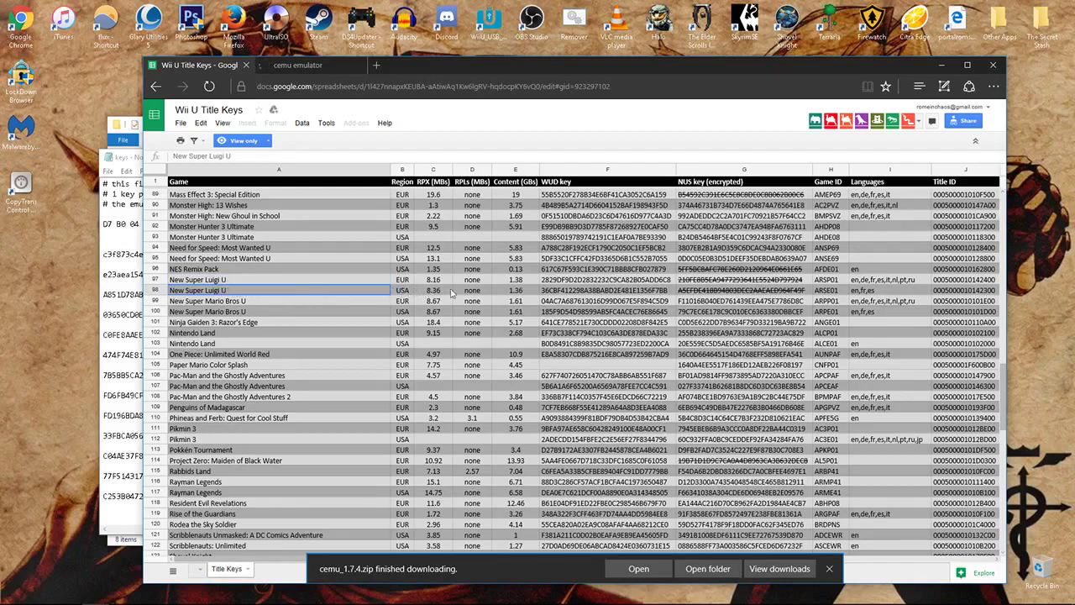
left_click(586, 291)
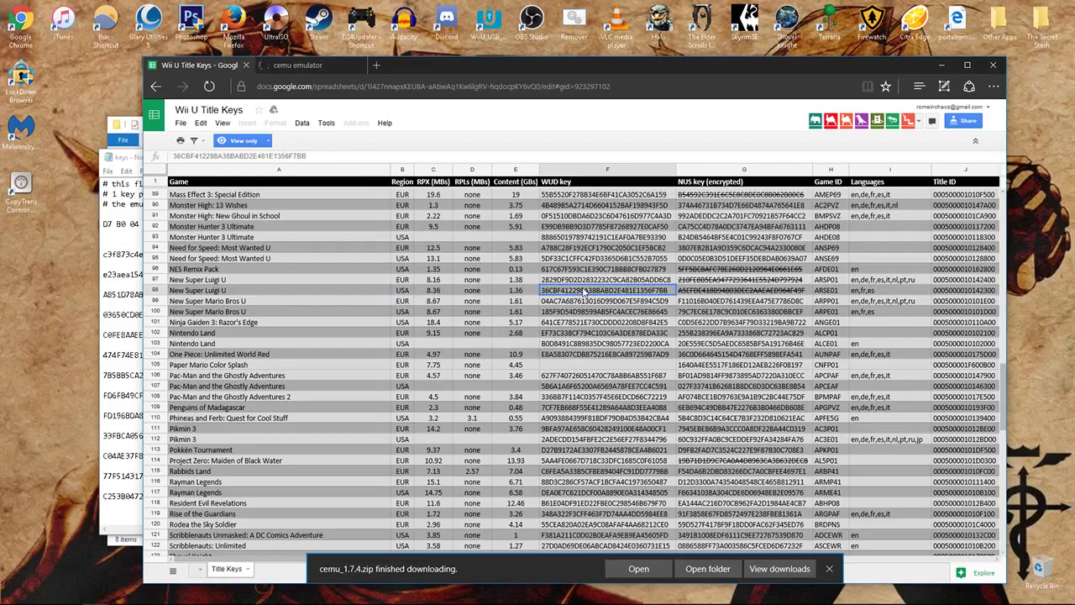
- Paste the New Super Luigi U key into Cemu's keys file with a '# New Super' label
left_click(941, 65)
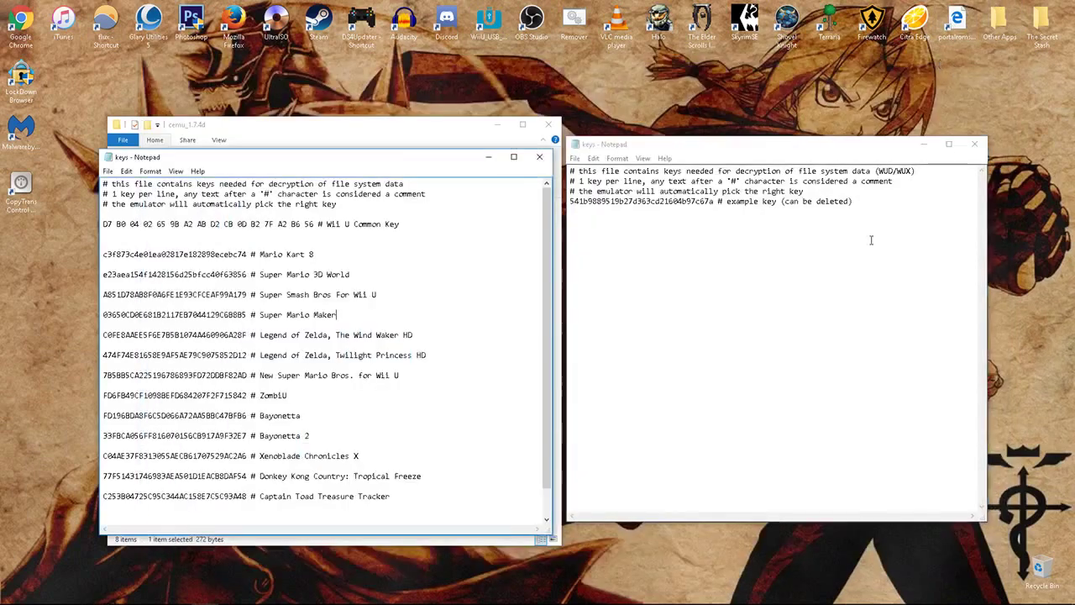
type("36CBF412298A38BABD2E481E1356F7BB")
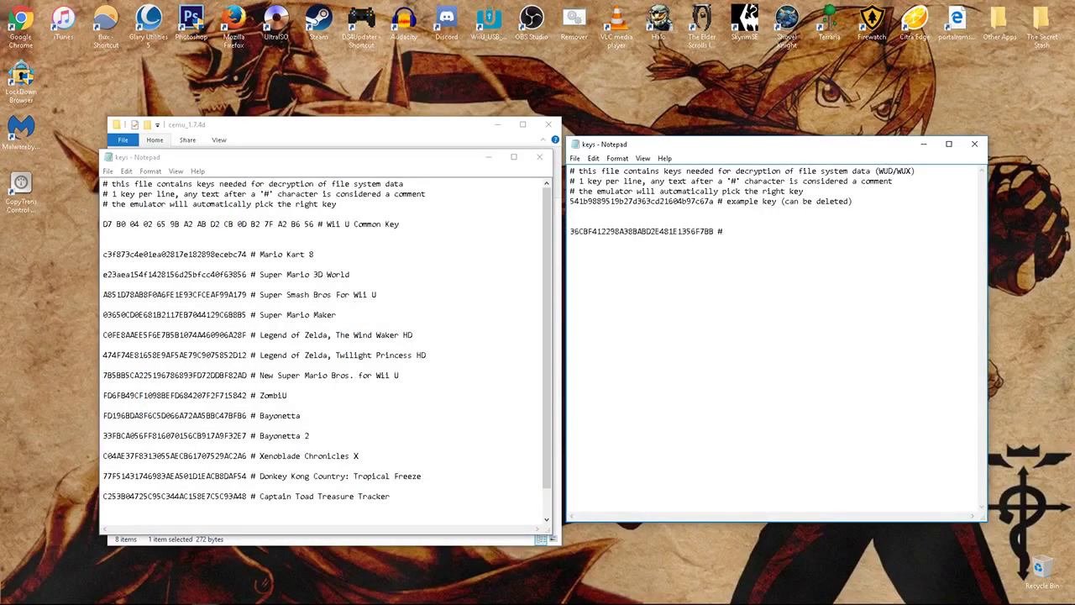
type("# New Super Lugi U")
left_click_drag(236, 256, 412, 463)
left_click(436, 432)
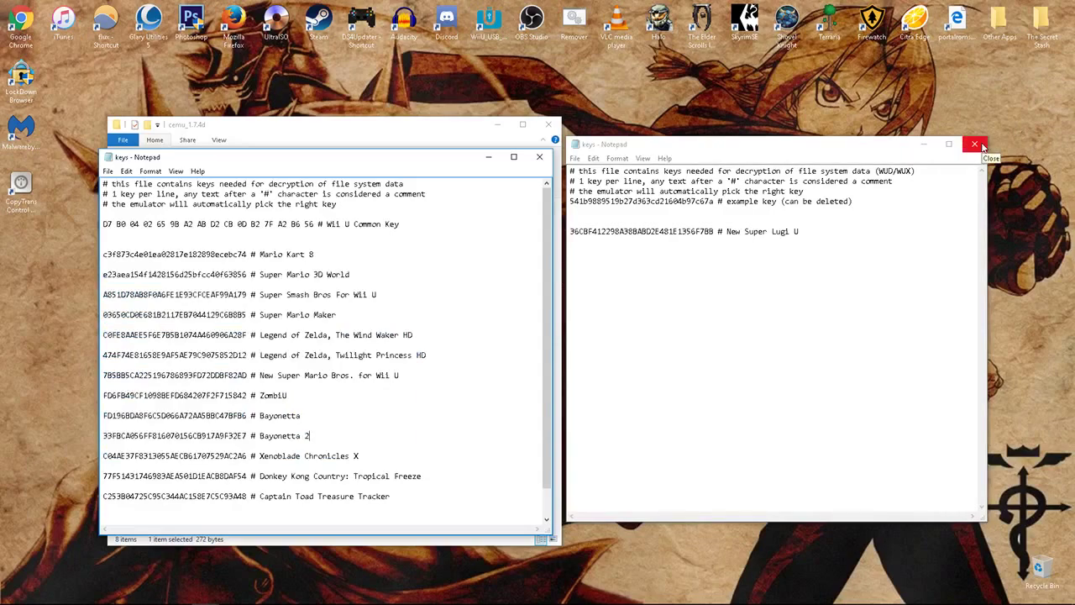
- Save keys.txt and close the right-hand keys window
left_click(956, 44)
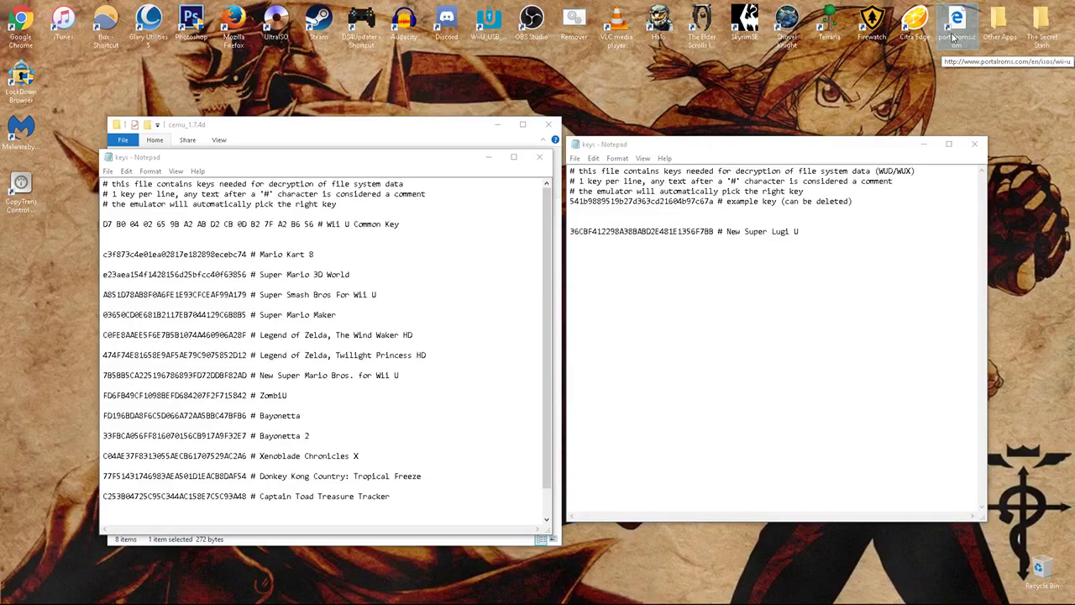
left_click(975, 144)
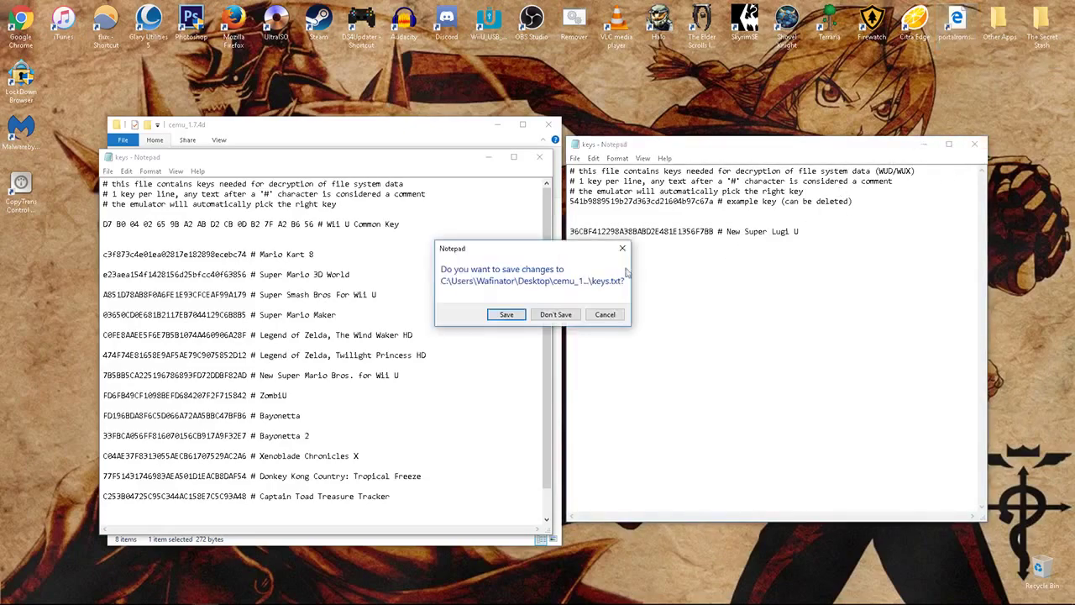
left_click(505, 315)
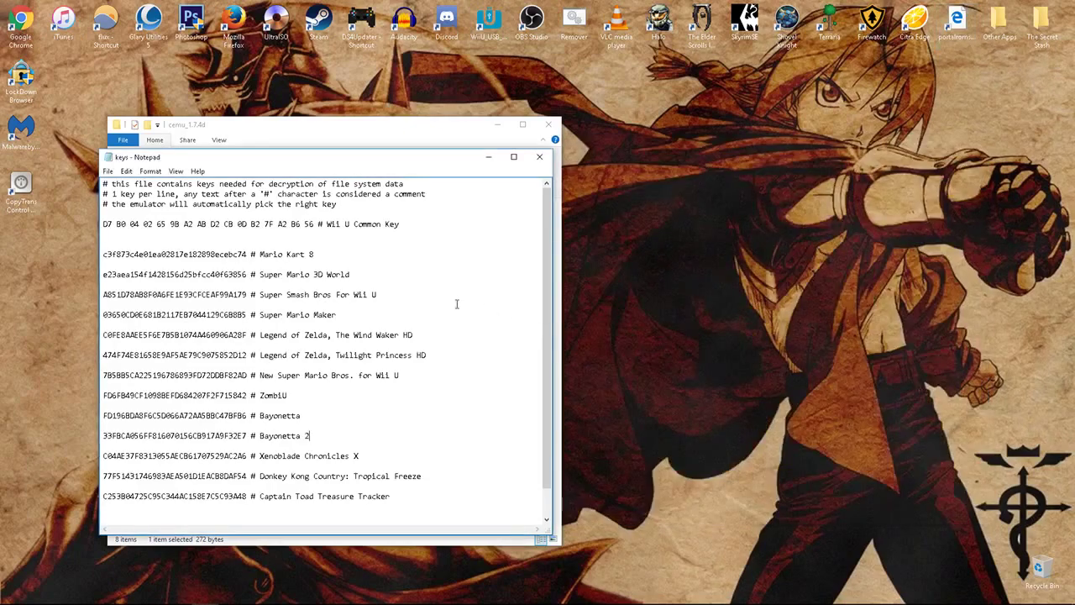
- Close the remaining keys file and place the two cemu_1.7.4d folder windows side by side
left_click(539, 156)
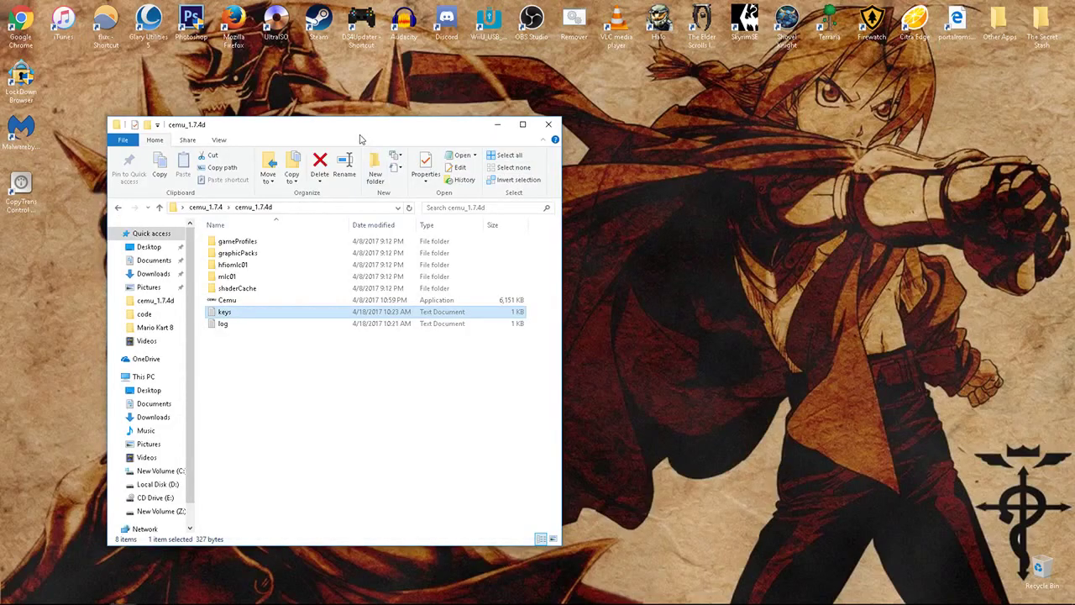
left_click_drag(401, 128, 807, 131)
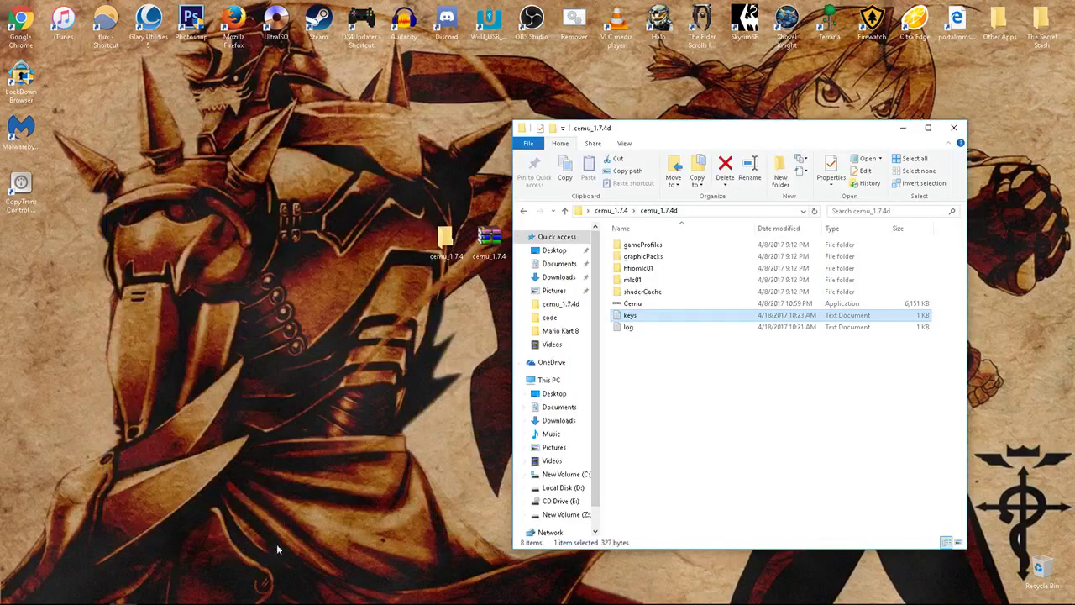
mouse_move(123, 593)
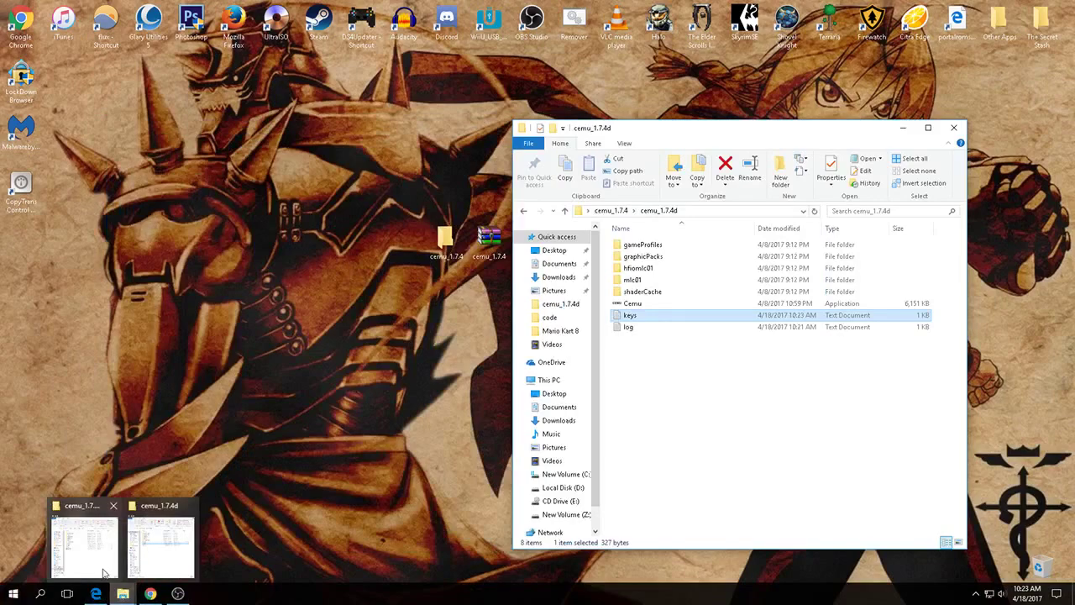
left_click(77, 542)
left_click_drag(293, 131, 305, 124)
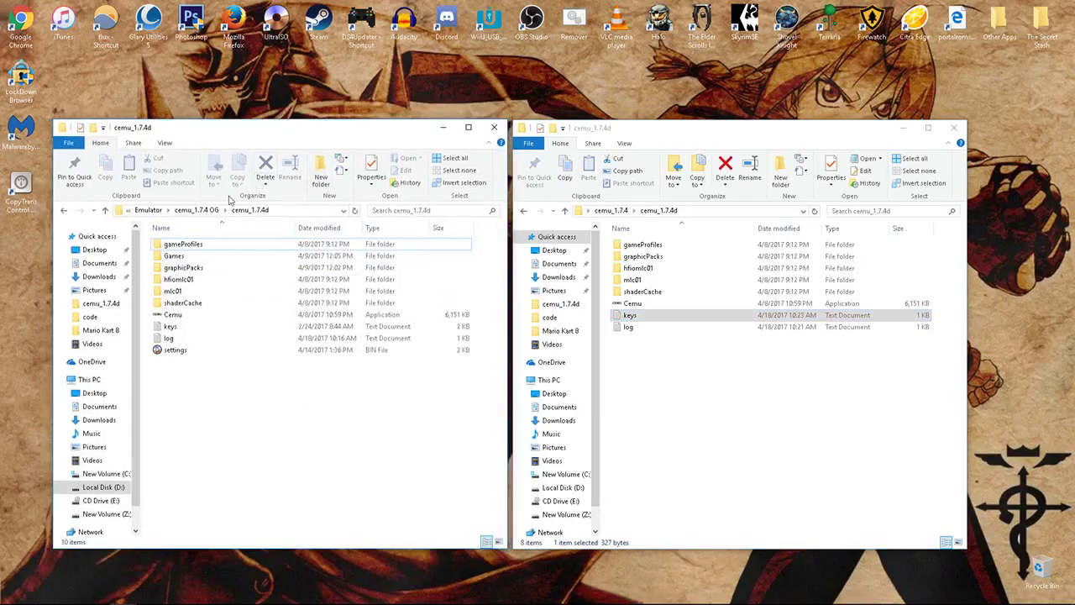
- Start Cemu from the original install, cancel File > Load, and minimize the emulator
double_click(175, 315)
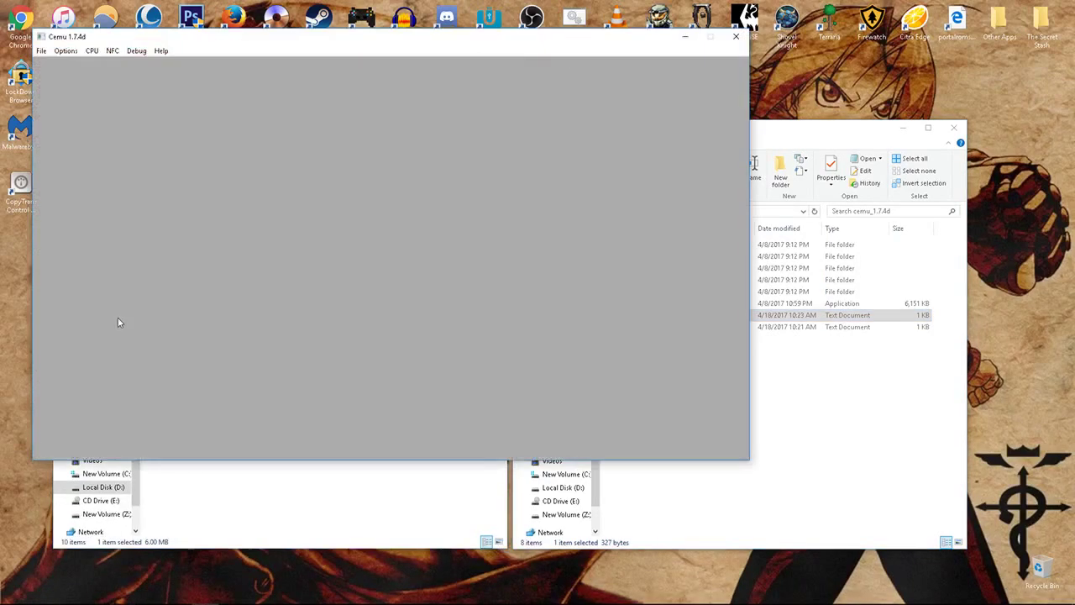
left_click(42, 52)
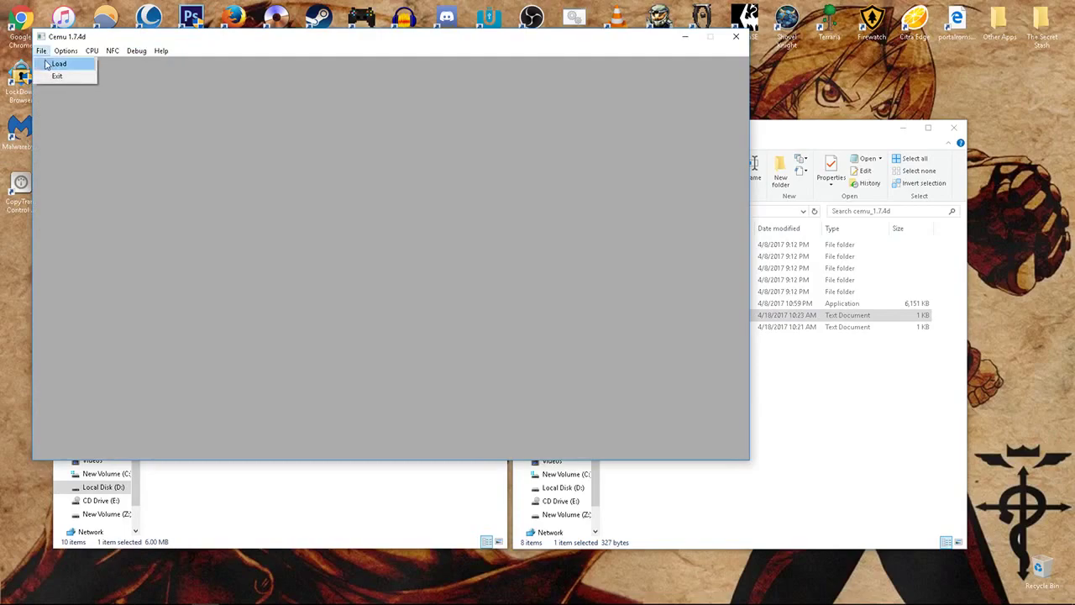
left_click(48, 67)
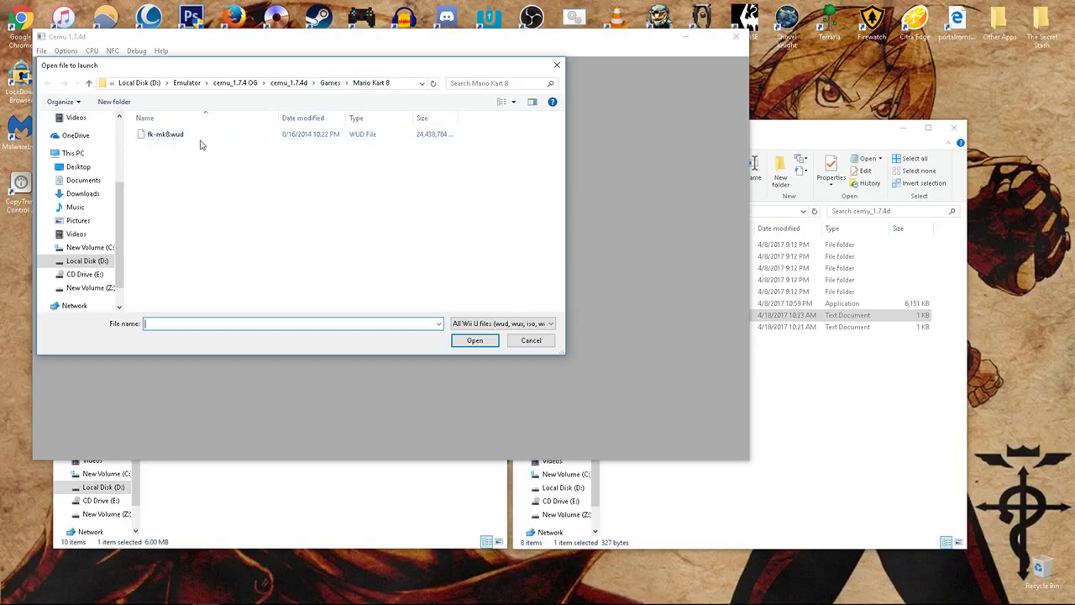
left_click(557, 65)
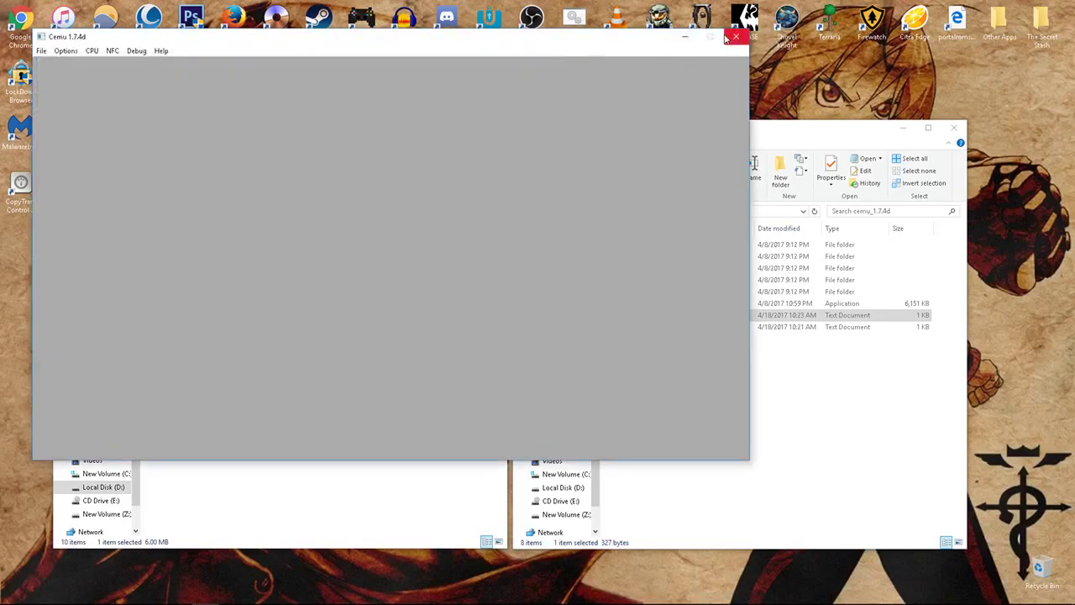
left_click(684, 38)
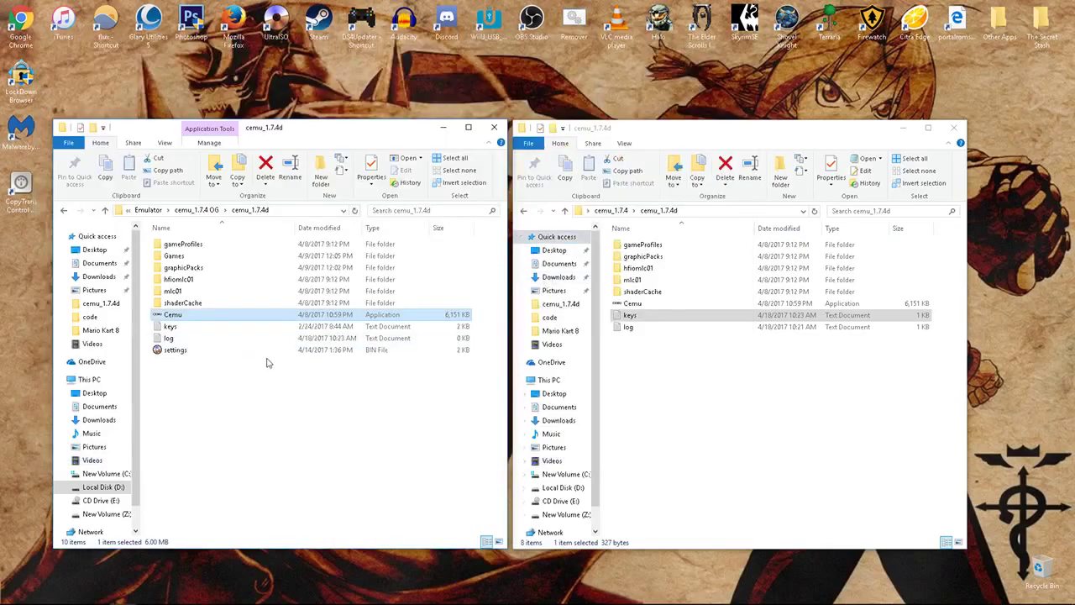
- View the MK8_360p pack's rules file, then return to the graphicPacks folder
double_click(201, 267)
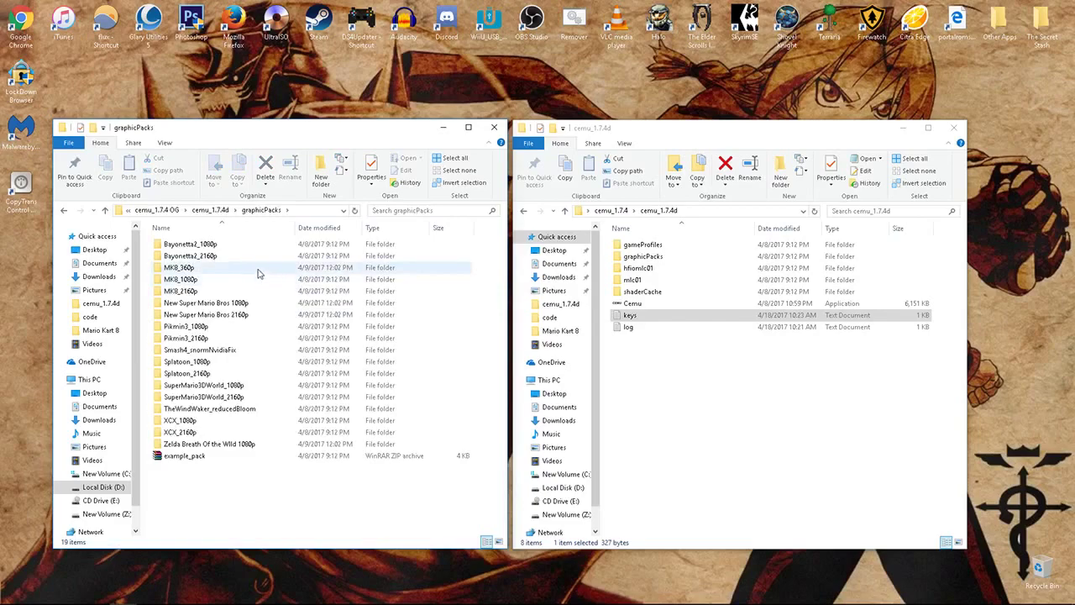
double_click(187, 267)
double_click(169, 245)
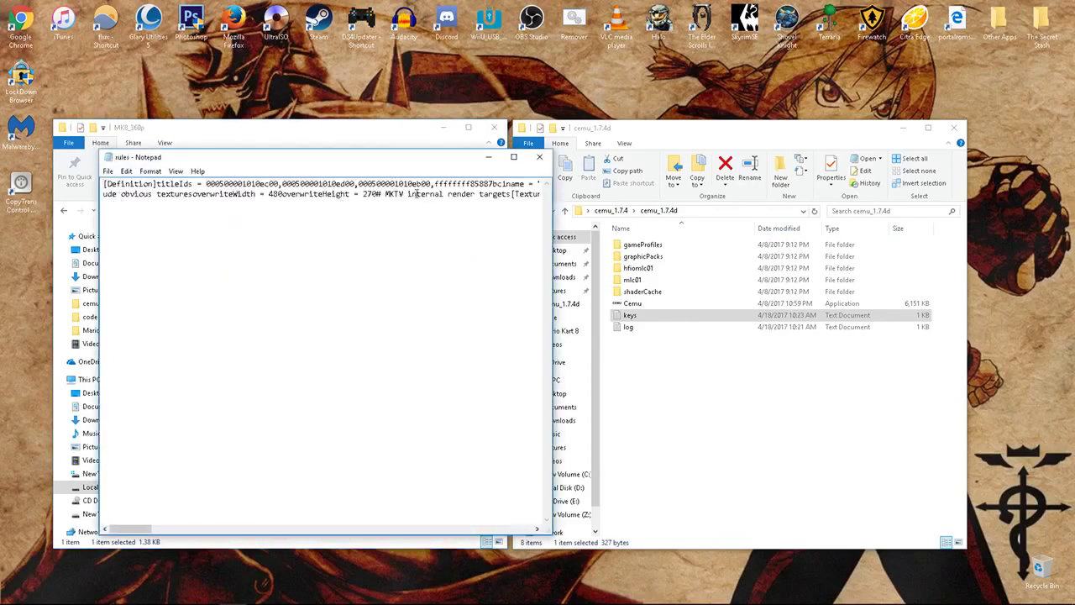
left_click(540, 157)
key("BackSpace")
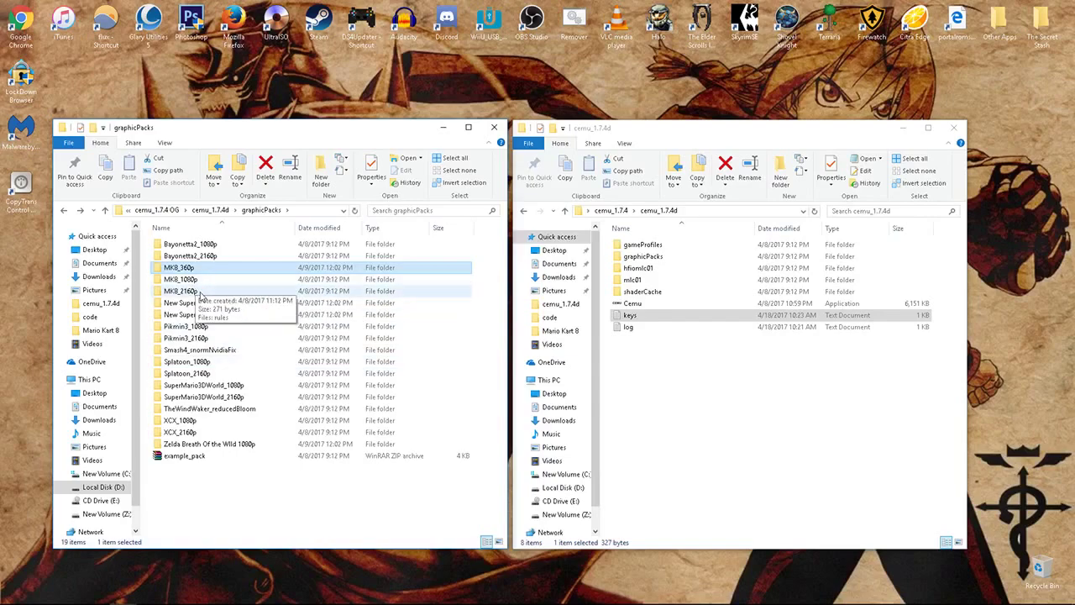
- In Graphic packs, disable MK8 2160p and Wind Waker Reduced bloom, and enable Mario Kart 8 - 1080p
left_click(233, 576)
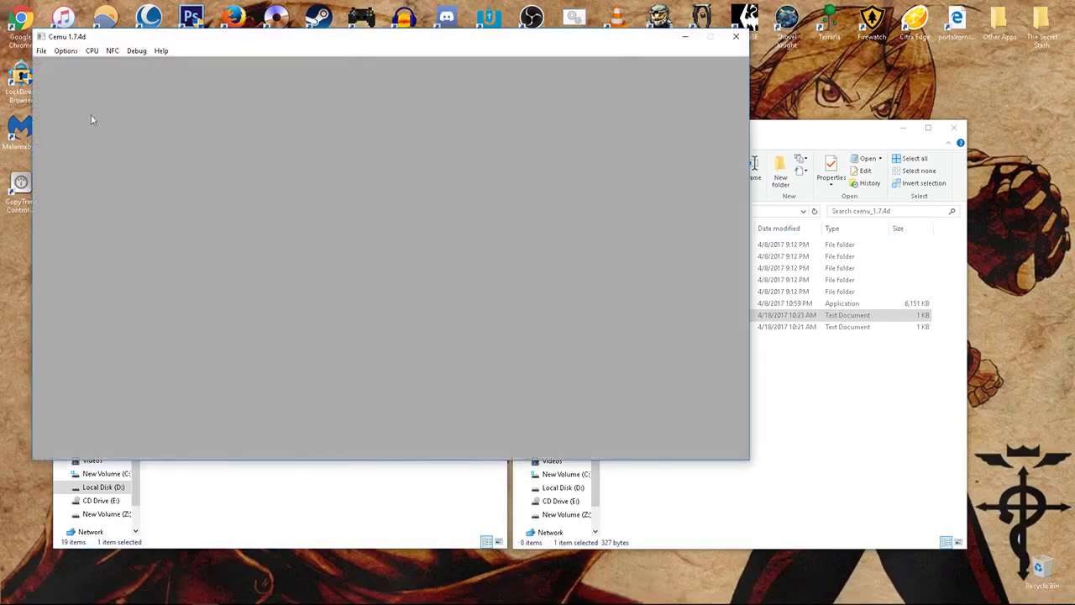
left_click(67, 51)
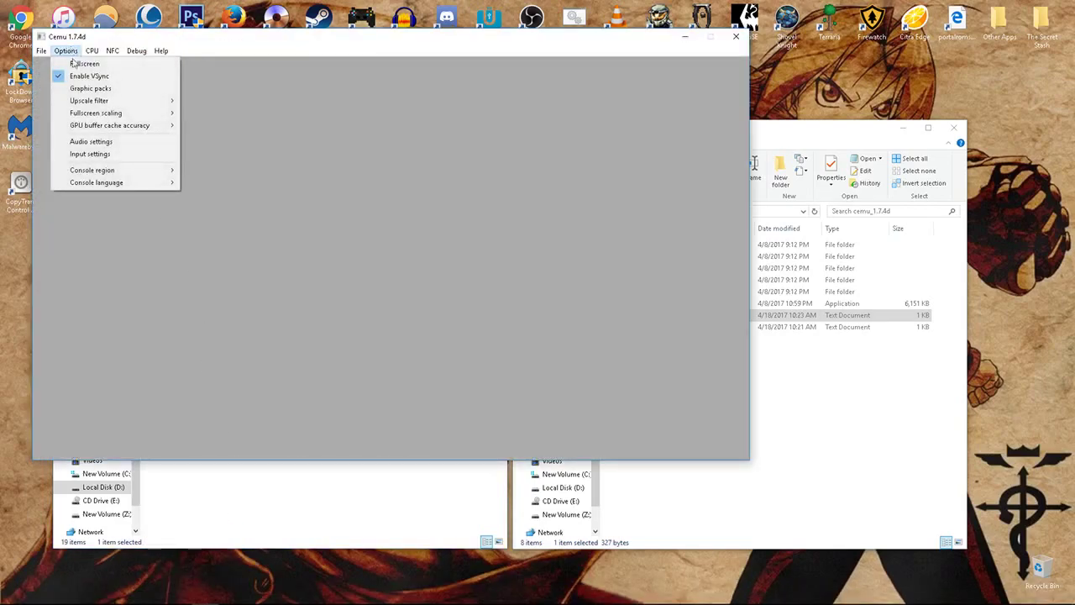
left_click(85, 89)
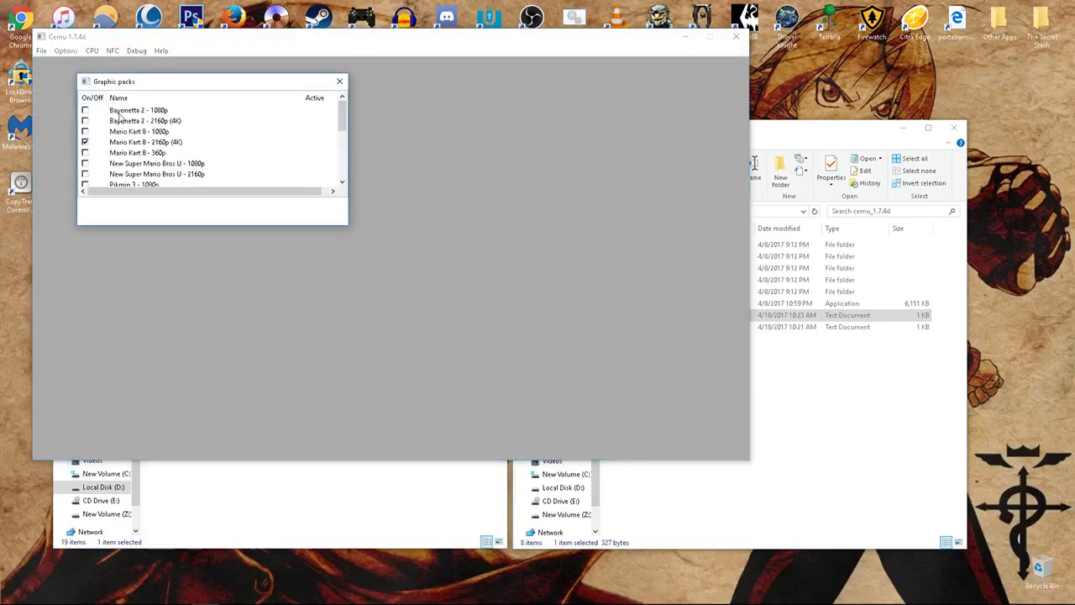
left_click(85, 142)
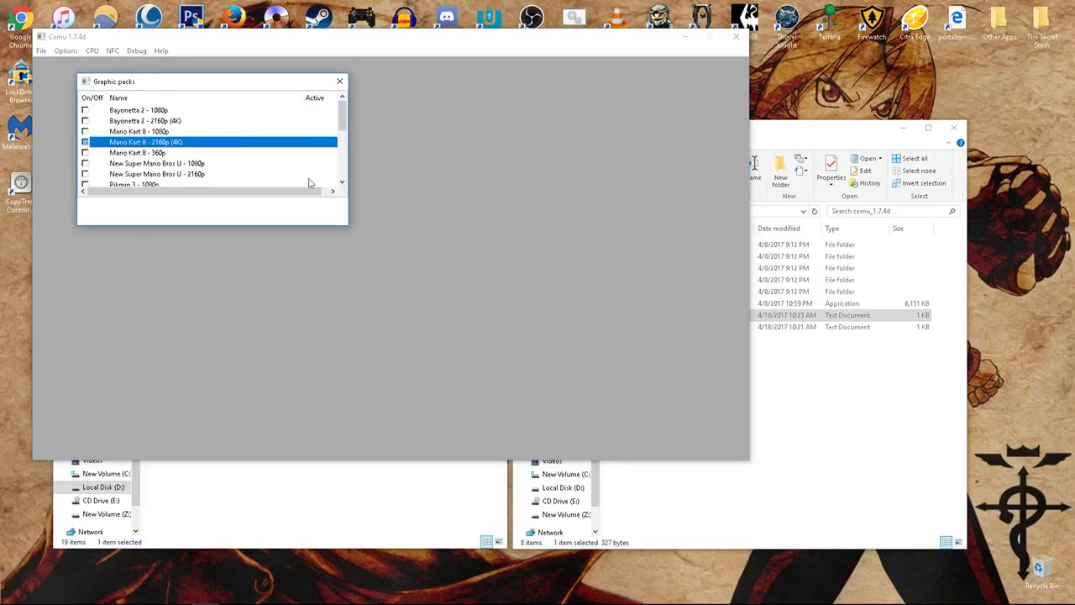
left_click_drag(345, 227, 460, 330)
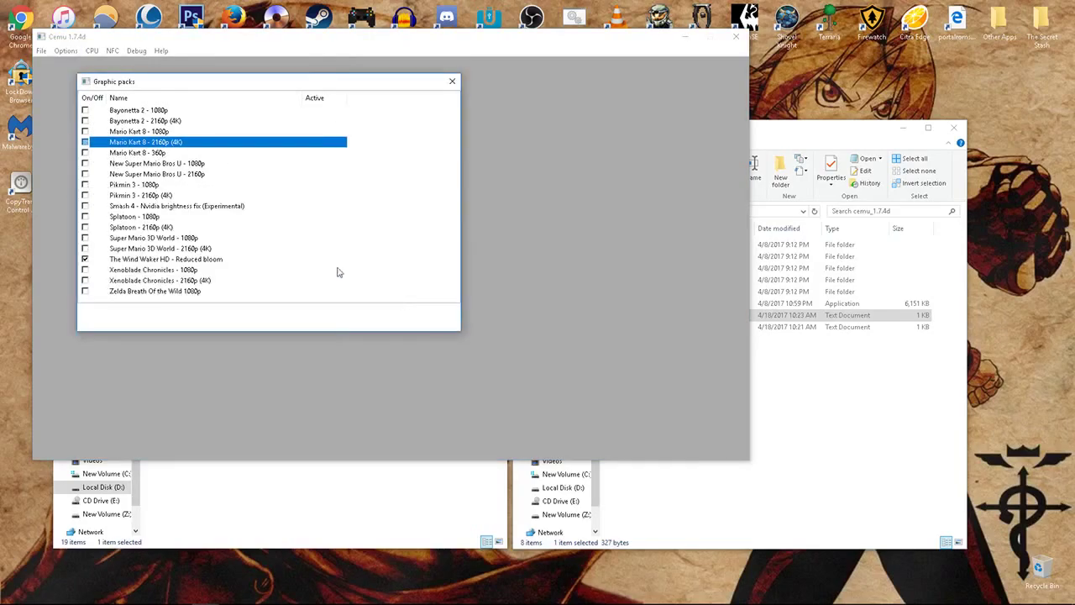
left_click(85, 260)
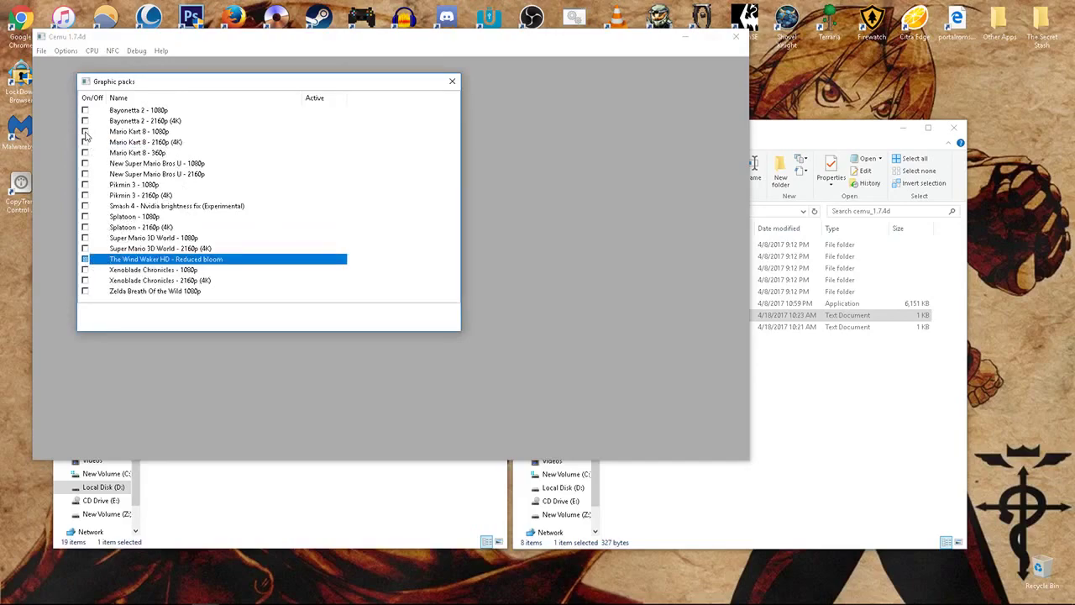
left_click(85, 132)
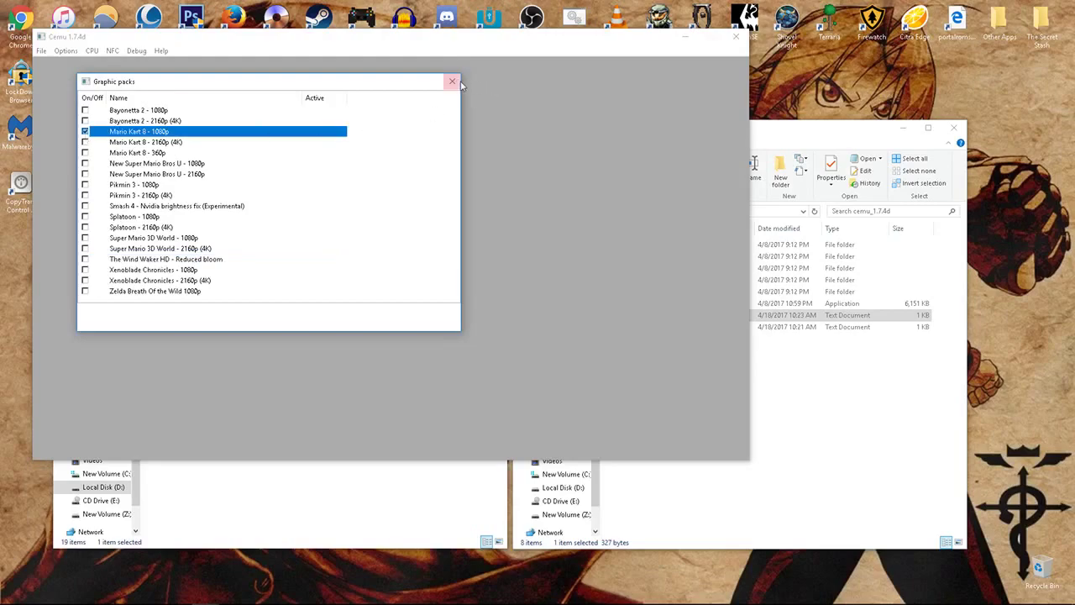
left_click(452, 81)
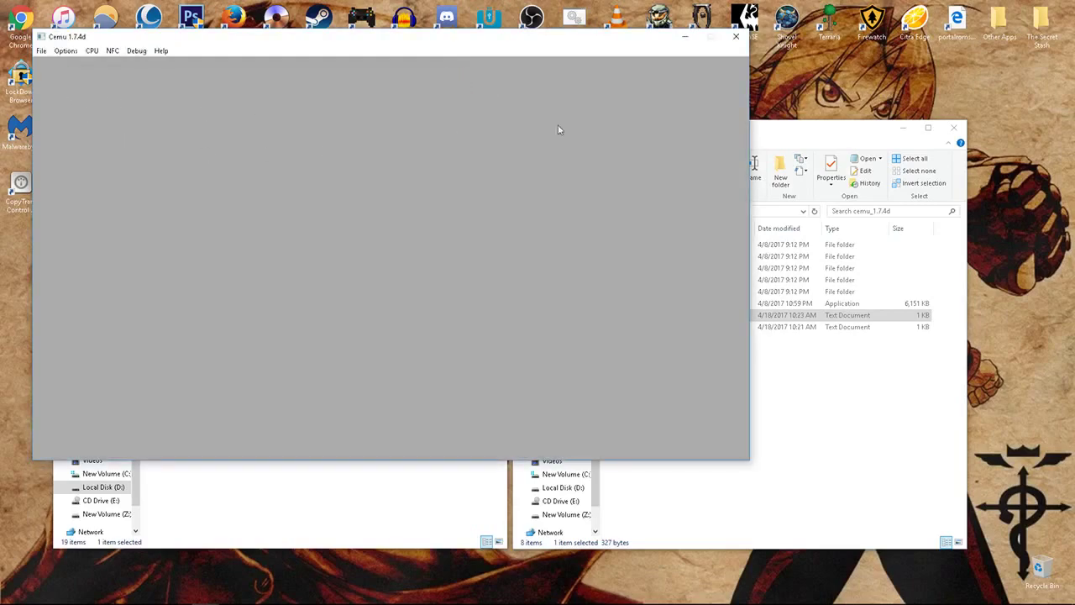
- Confirm shaderCache > transferable holds 17 BIN files, then go back to Cemu's File menu
left_click(413, 528)
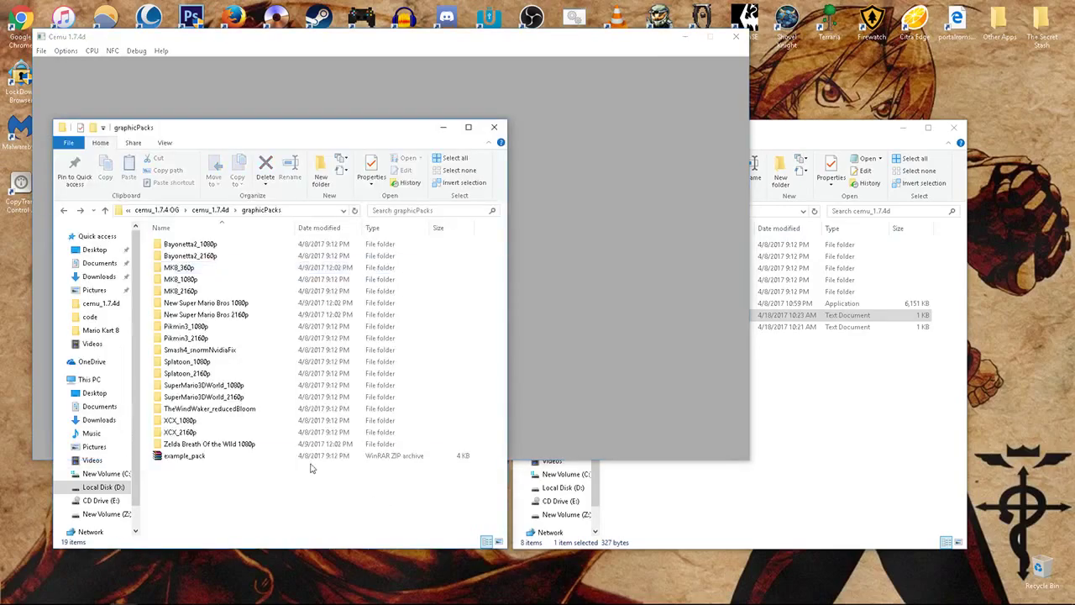
key("alt+Up")
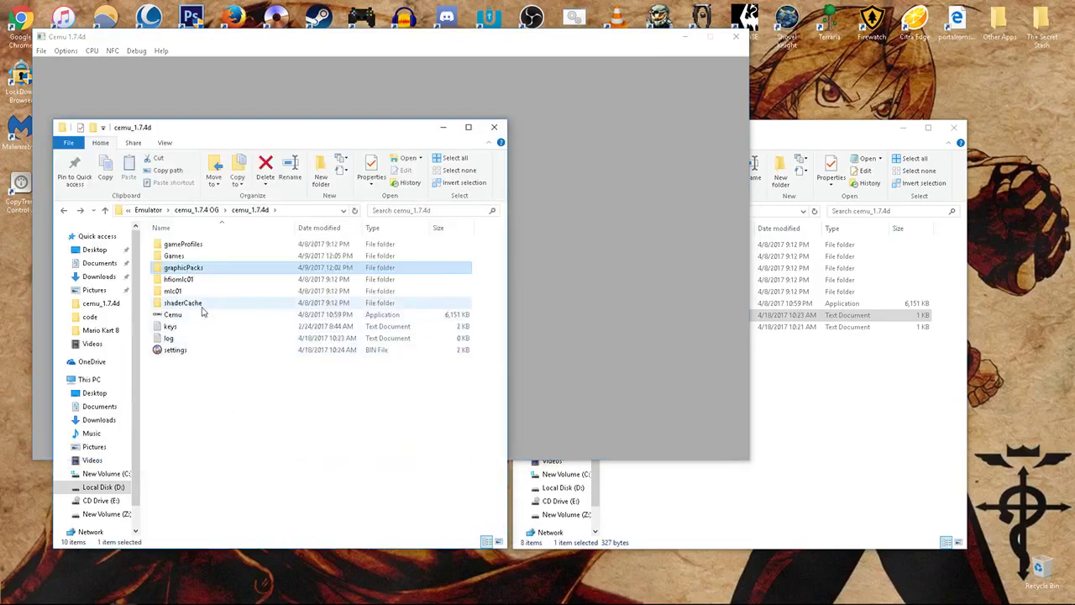
double_click(202, 304)
double_click(200, 260)
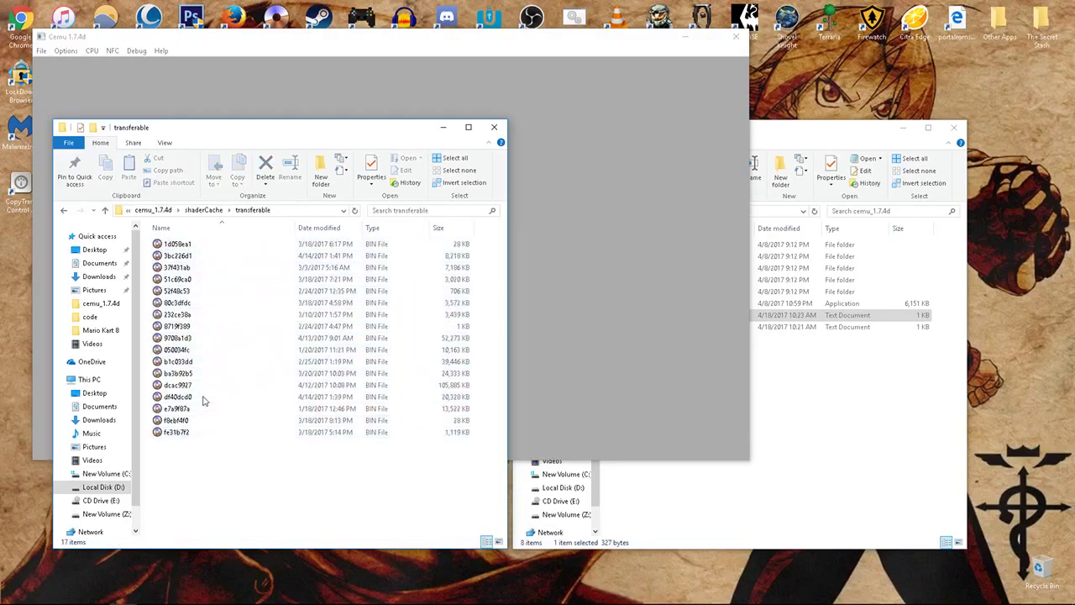
key("alt+Left")
key("alt+Left")
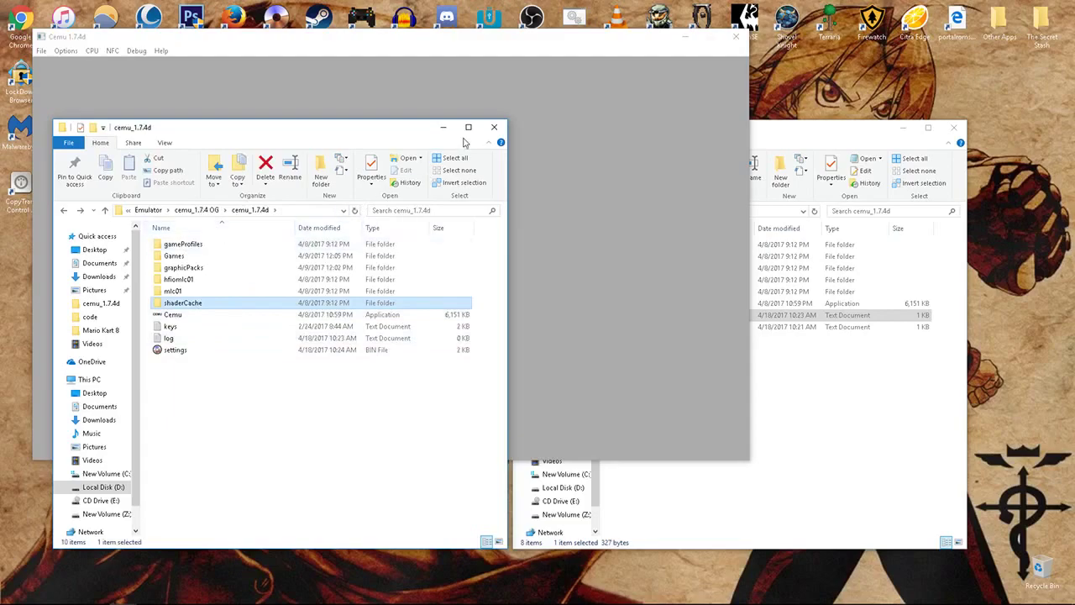
left_click(452, 133)
left_click(41, 51)
- Boot the Mario Kart 8 WUD file to its title screen, then close Cemu
left_click(52, 63)
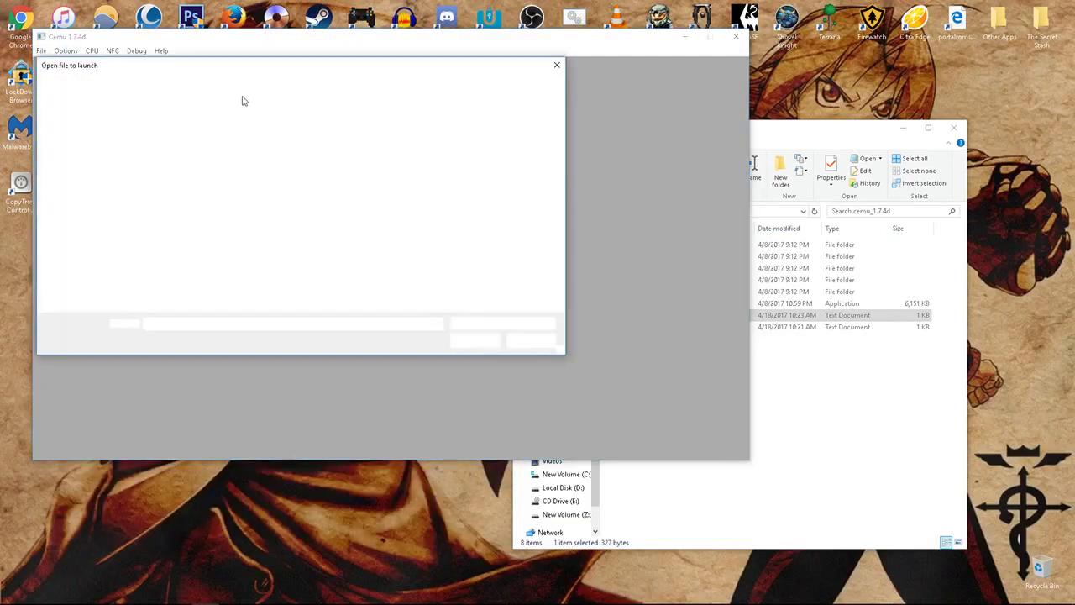
double_click(239, 136)
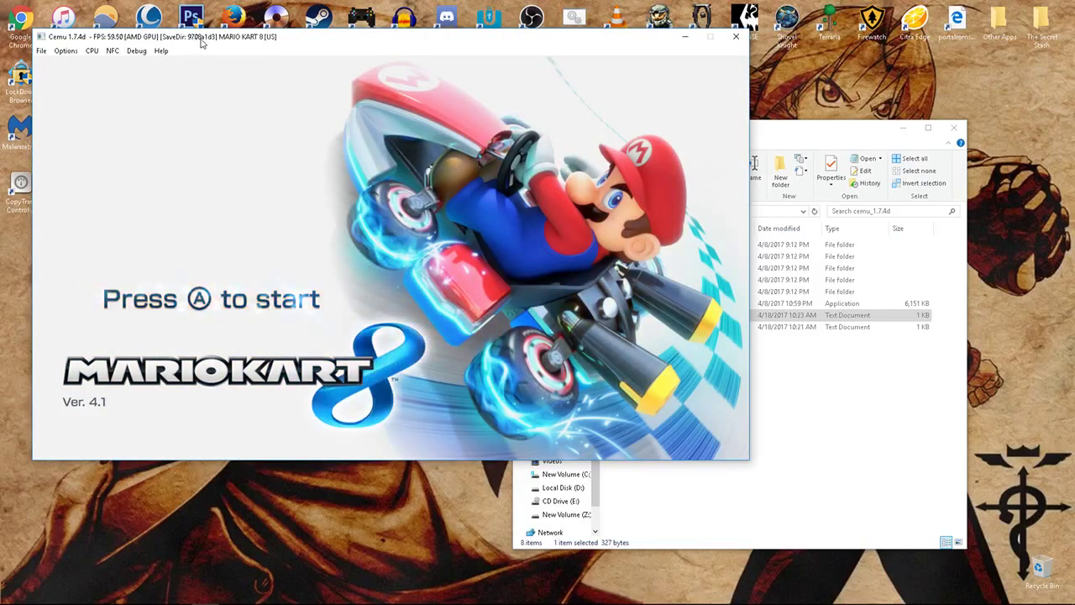
left_click(735, 36)
mouse_move(135, 596)
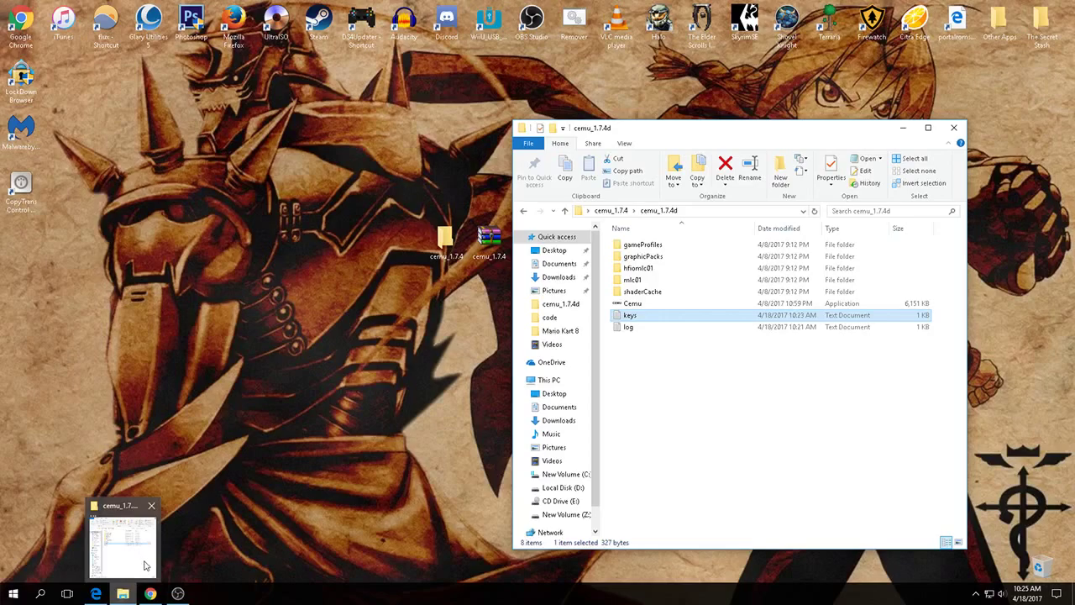
- Open cemu_1.7.4d's shaderCache\transferable folder, select 9708a1d3, then return to the Title Keys sheet
right_click(134, 592)
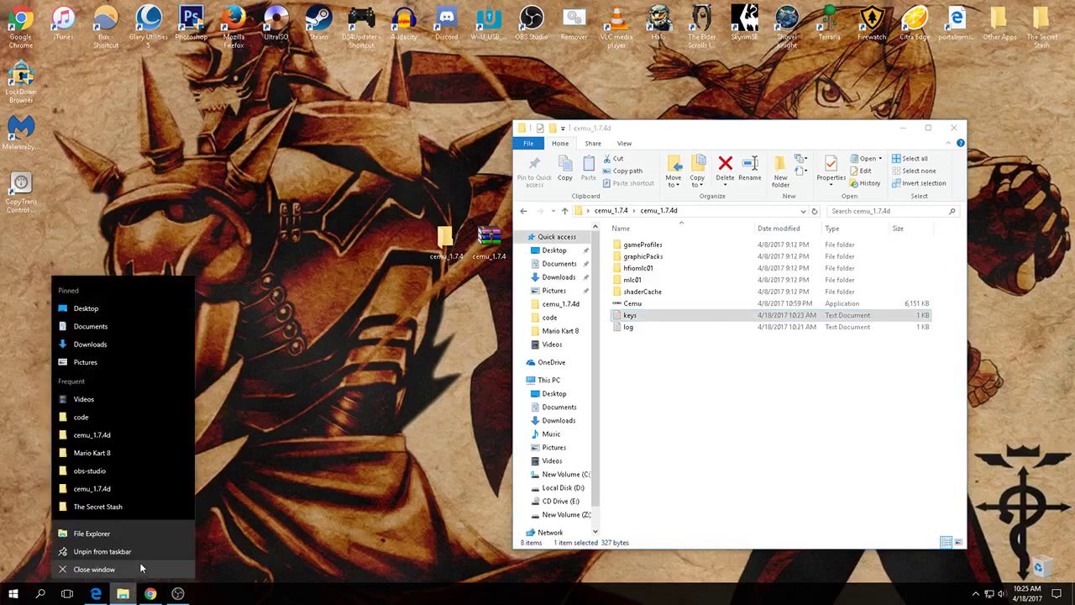
left_click(109, 434)
left_click_drag(344, 125, 334, 117)
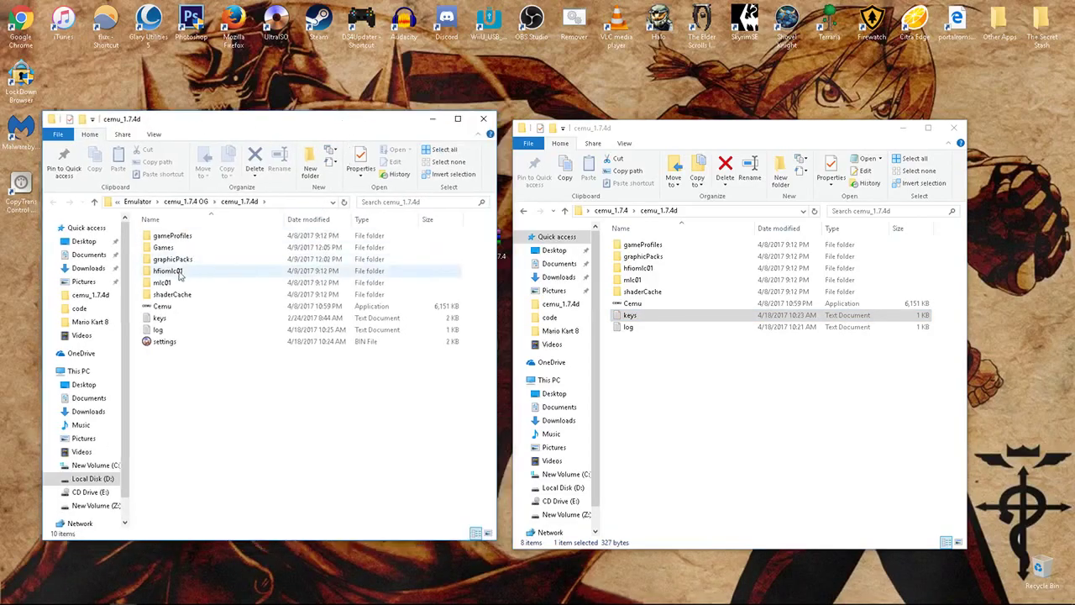
double_click(176, 295)
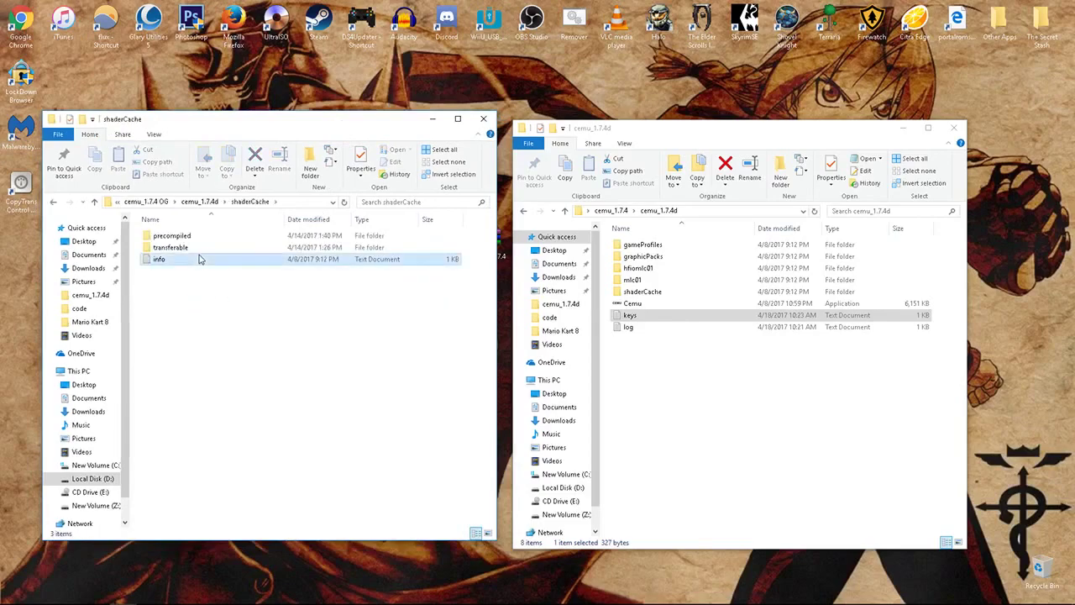
double_click(191, 247)
left_click(192, 332)
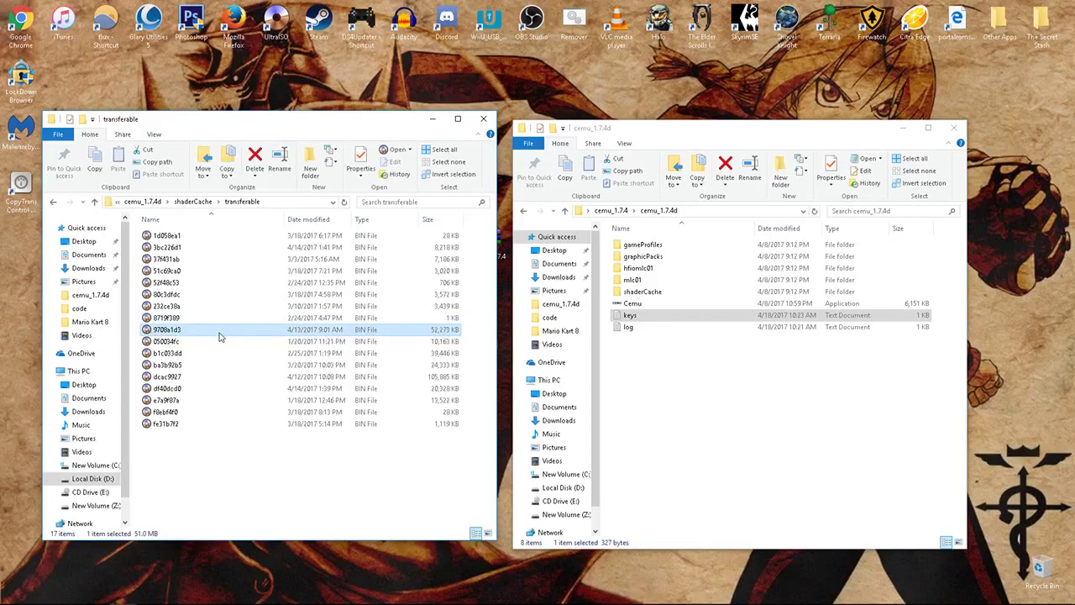
left_click(100, 595)
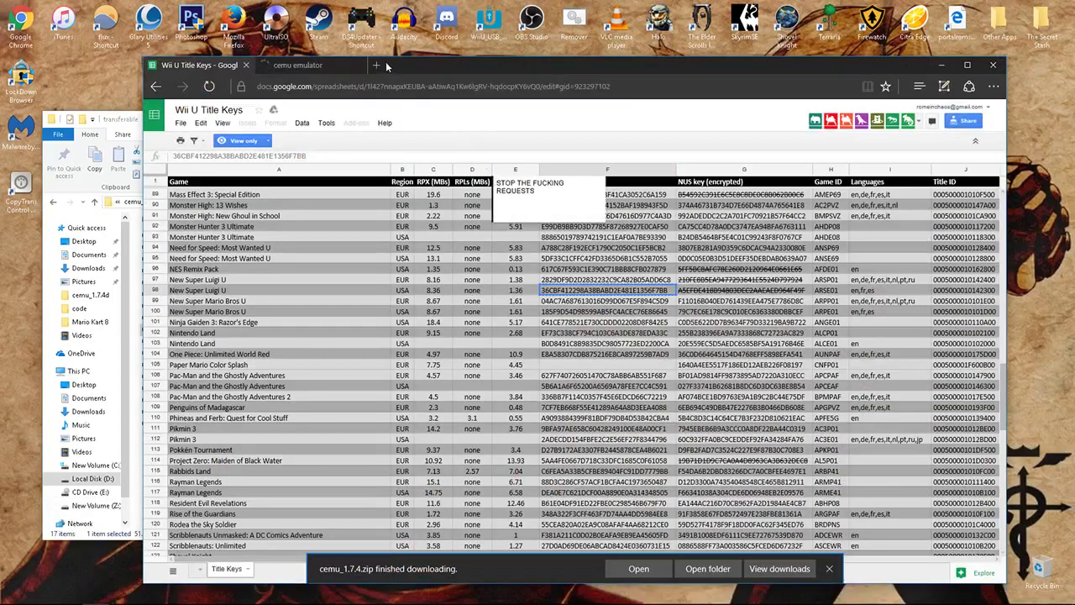
- Search 'cemu shader cache' and open r/CEMUcaches' Complete Shader Cache Collection post
left_click(376, 65)
type("cem")
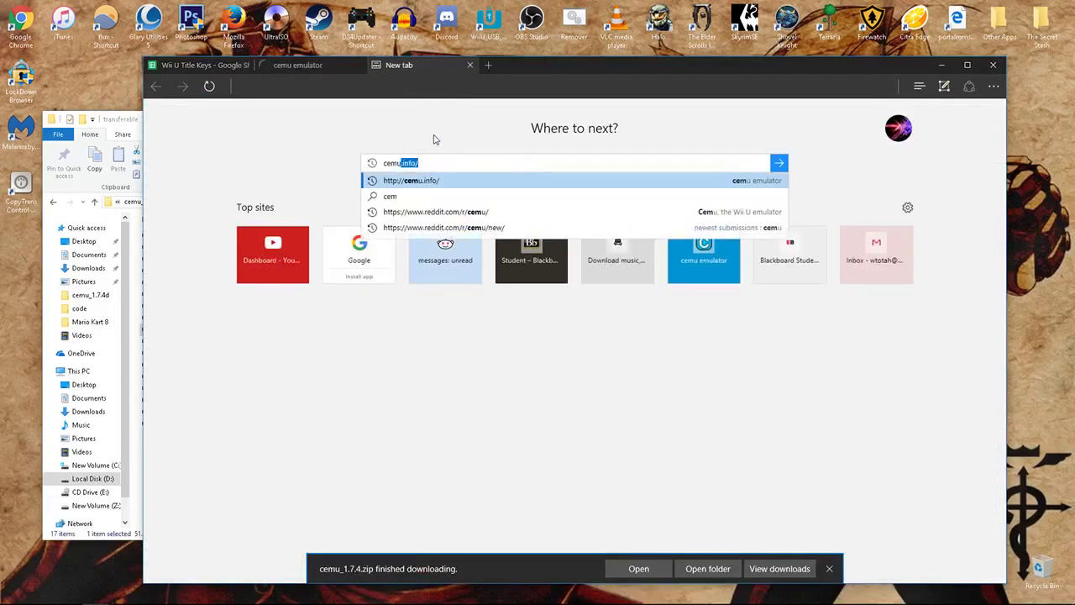
type("u shader cache")
key("Return")
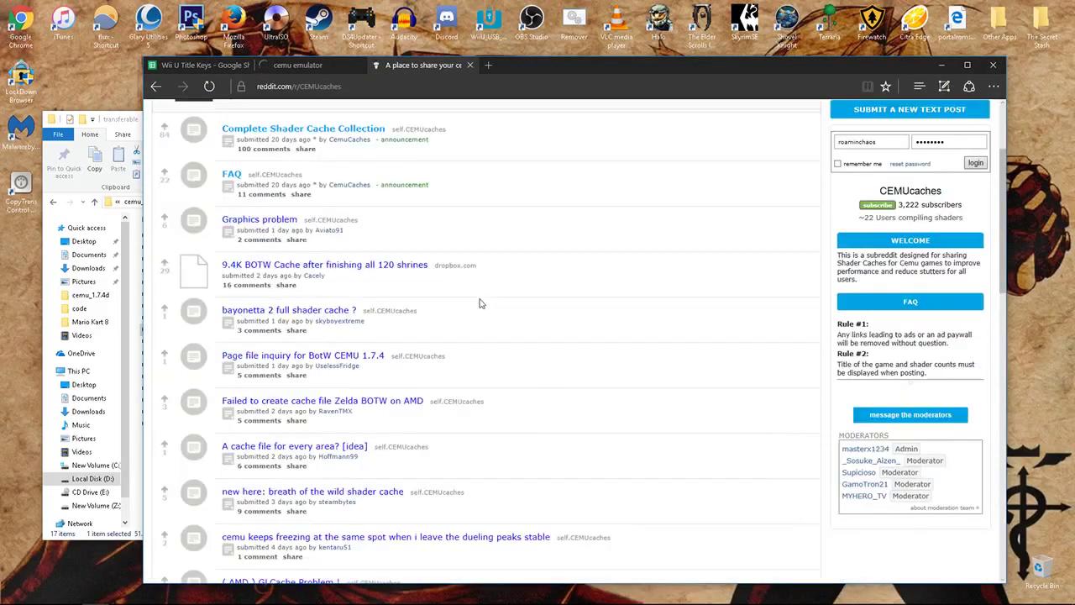
scroll(480, 304, "up", 3)
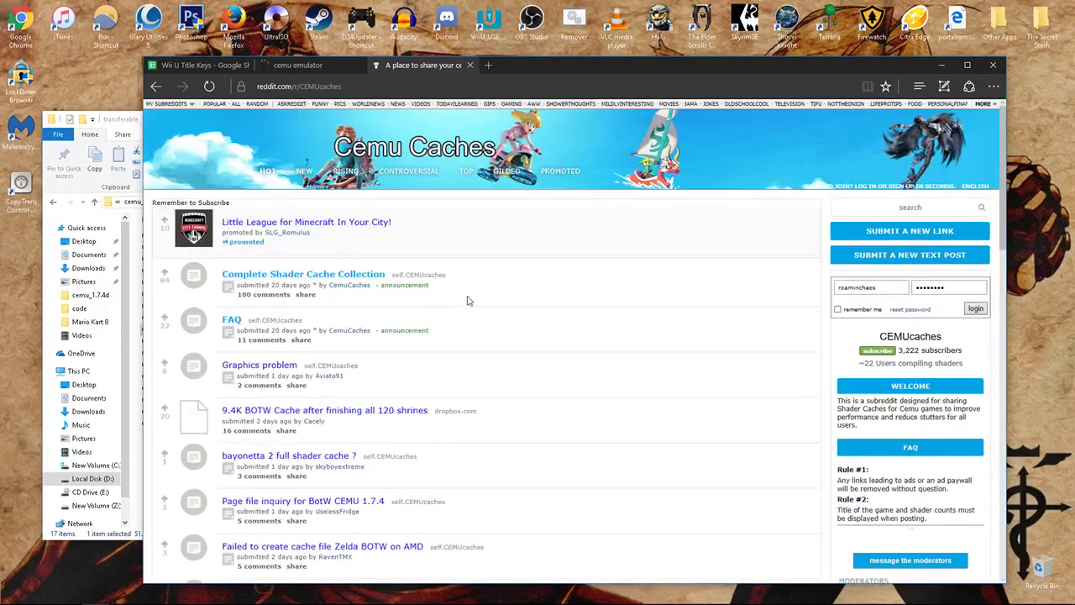
left_click(157, 87)
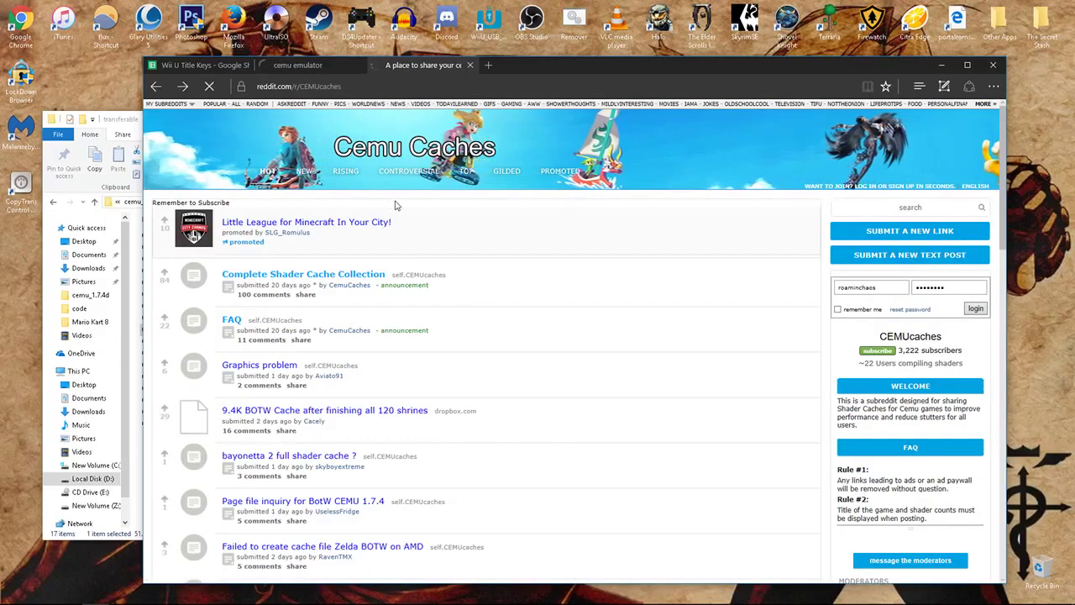
scroll(369, 283, "down", 7)
scroll(370, 282, "down", 4)
scroll(372, 283, "up", 10)
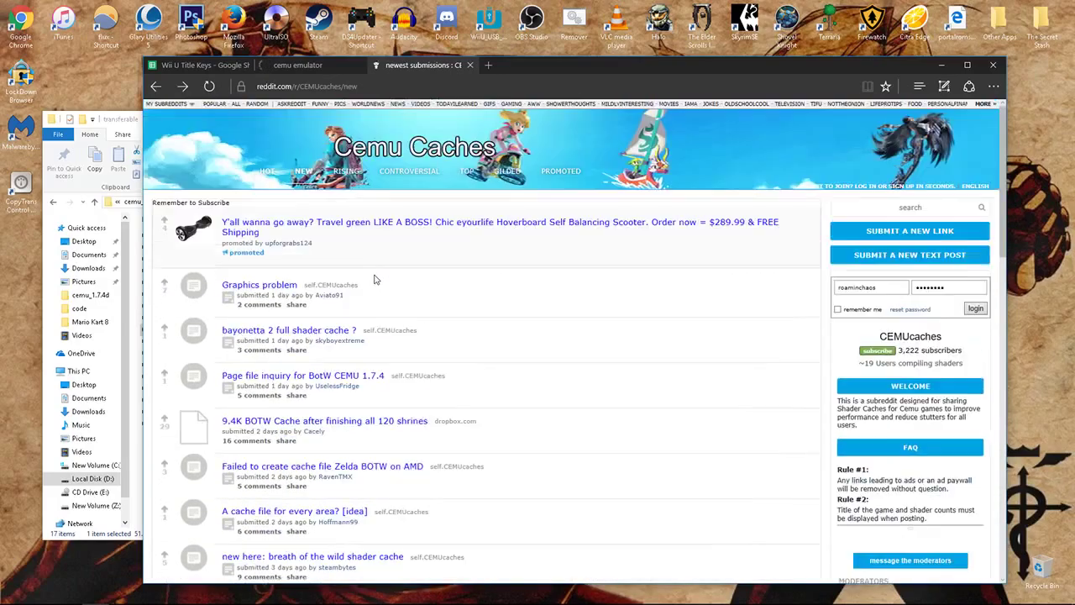
left_click(272, 175)
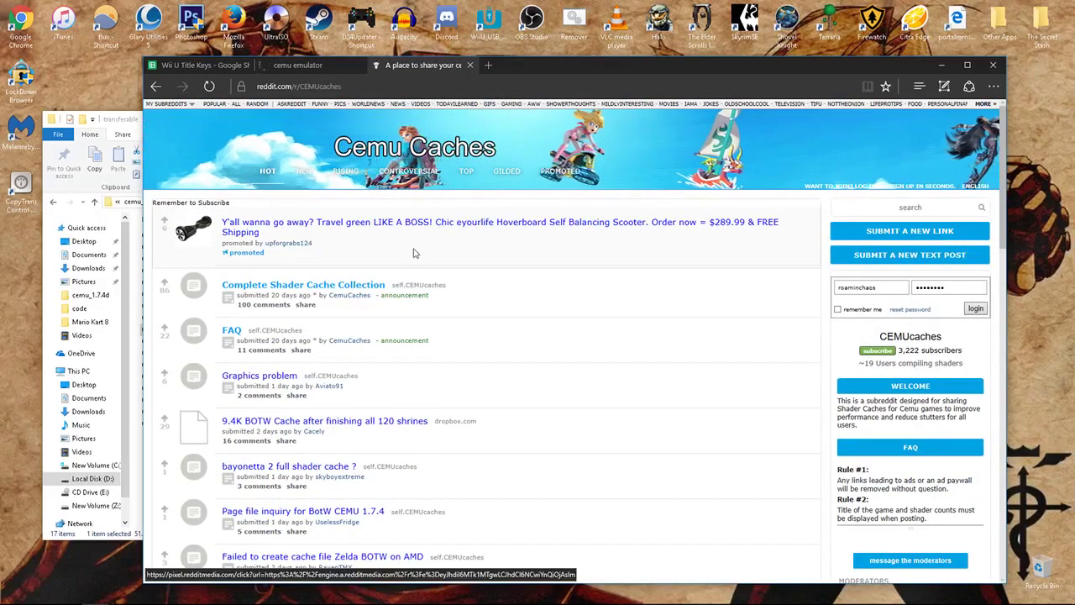
left_click(380, 286)
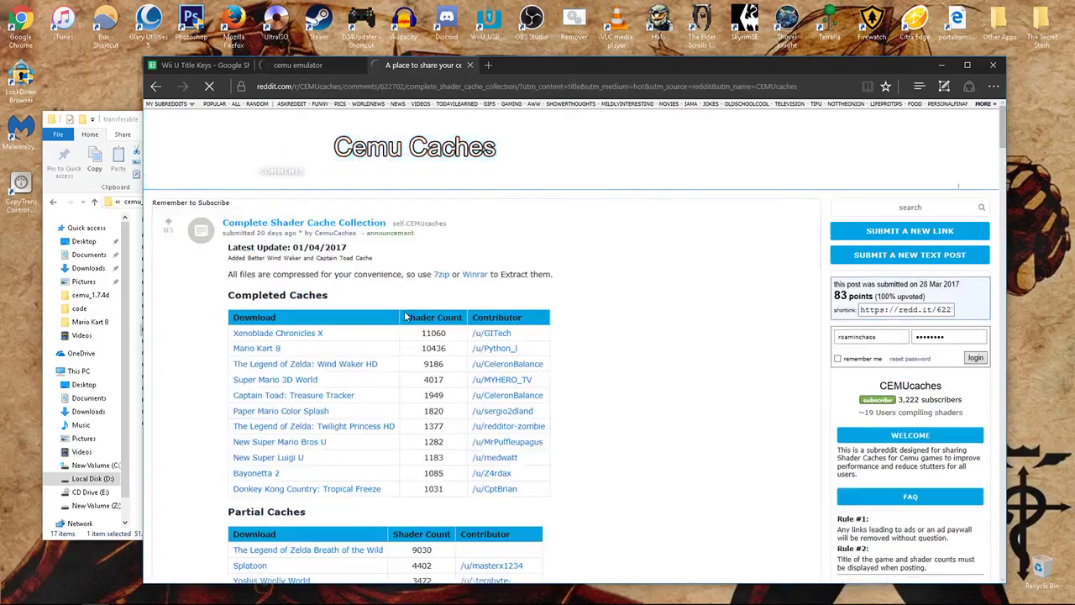
scroll(407, 286, "down", 1)
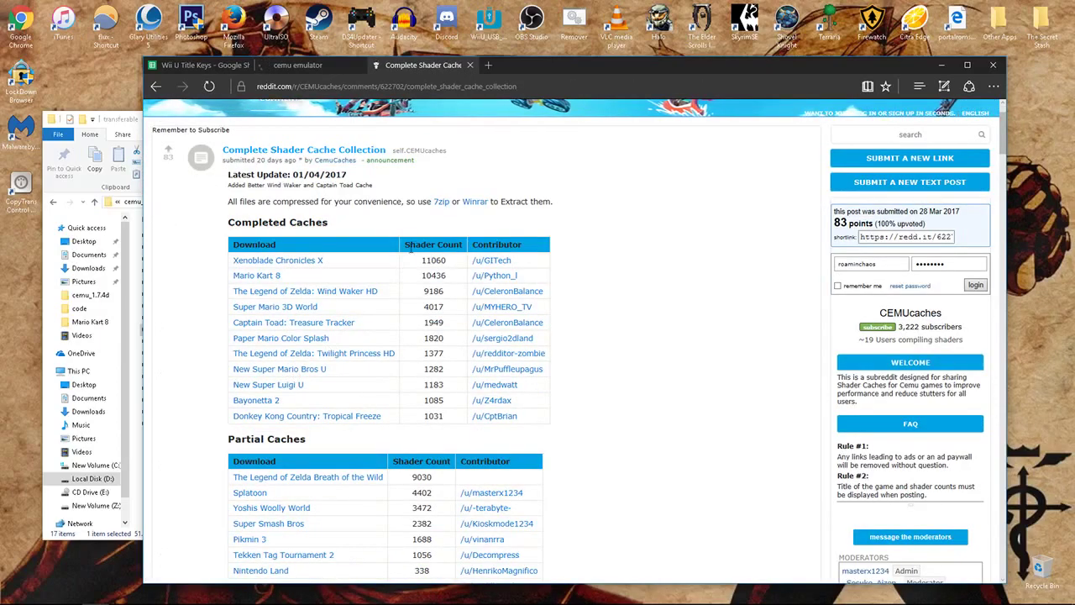
- Download the Mario Kart 8 cache (10436 shaders) and save it to the desktop
double_click(434, 276)
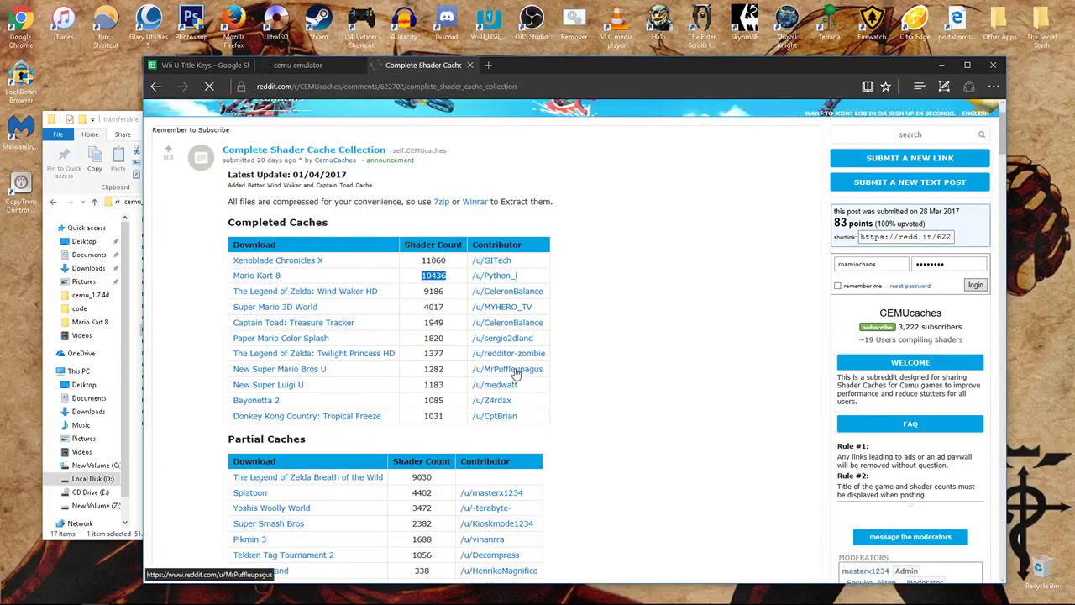
left_click(589, 387)
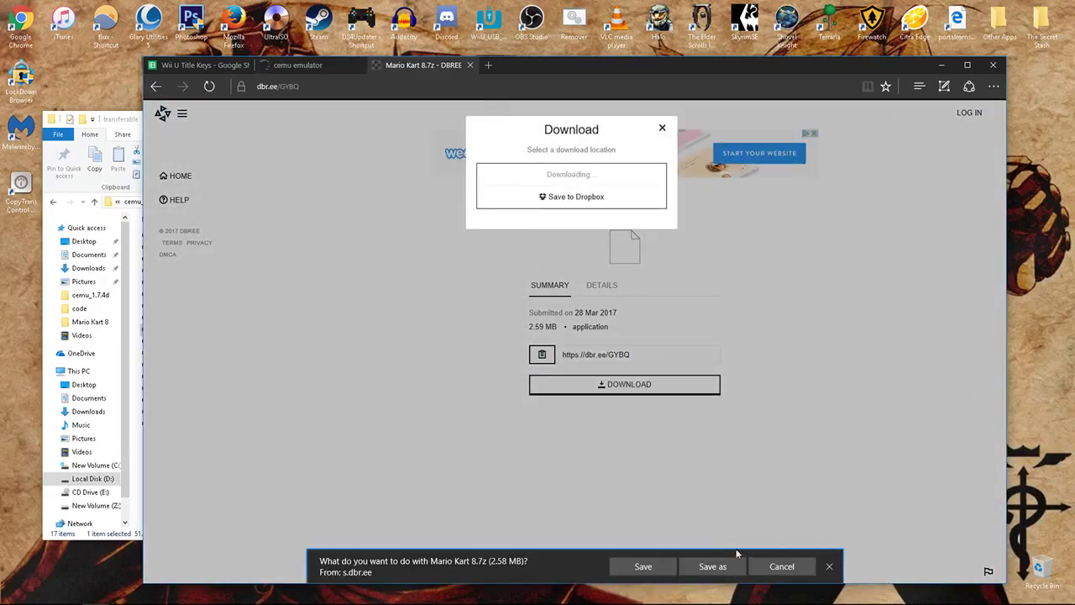
left_click(712, 566)
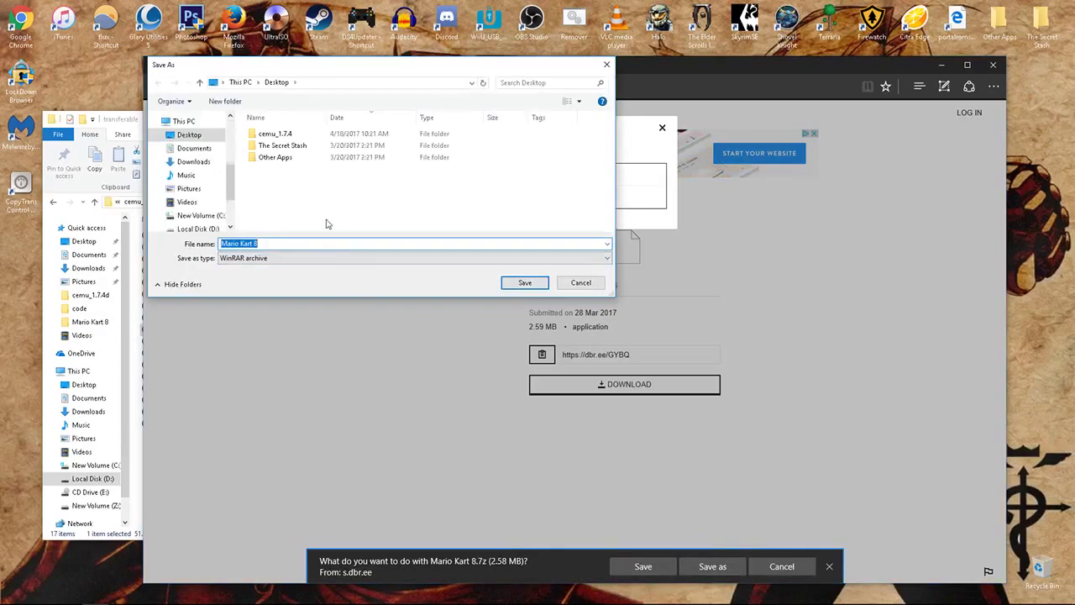
left_click(525, 286)
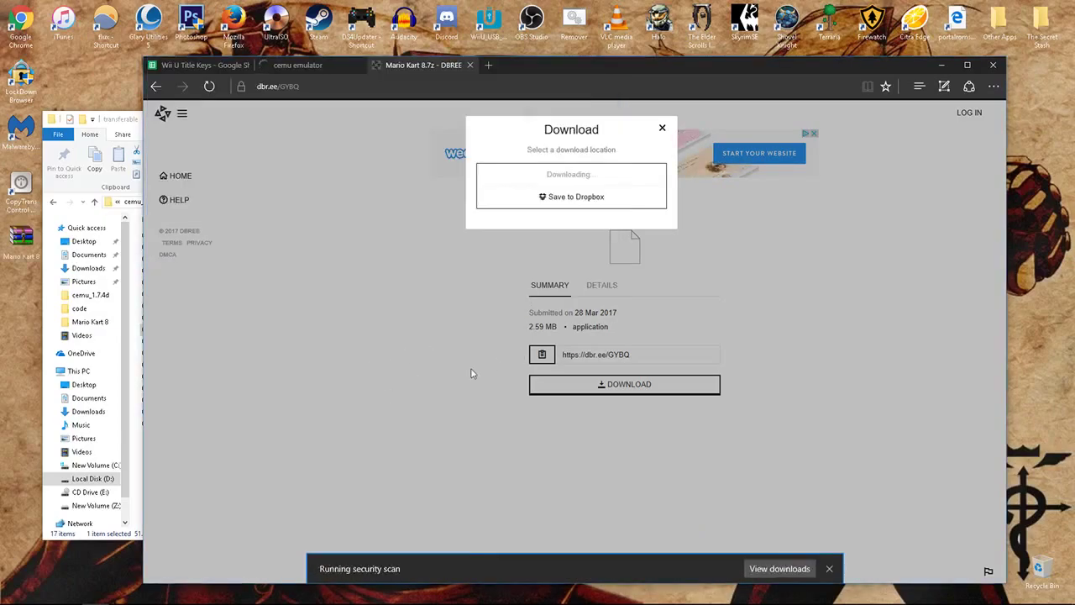
left_click(942, 64)
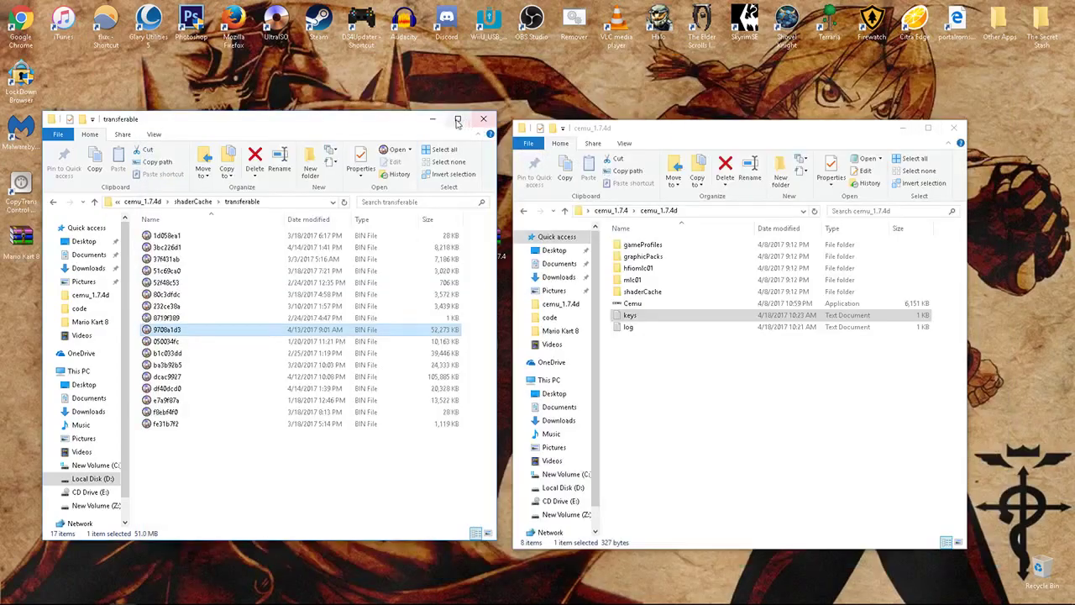
- Extract the archive into a Mario Kart 8 folder on the desktop and open it
right_click(1016, 200)
left_click(1005, 243)
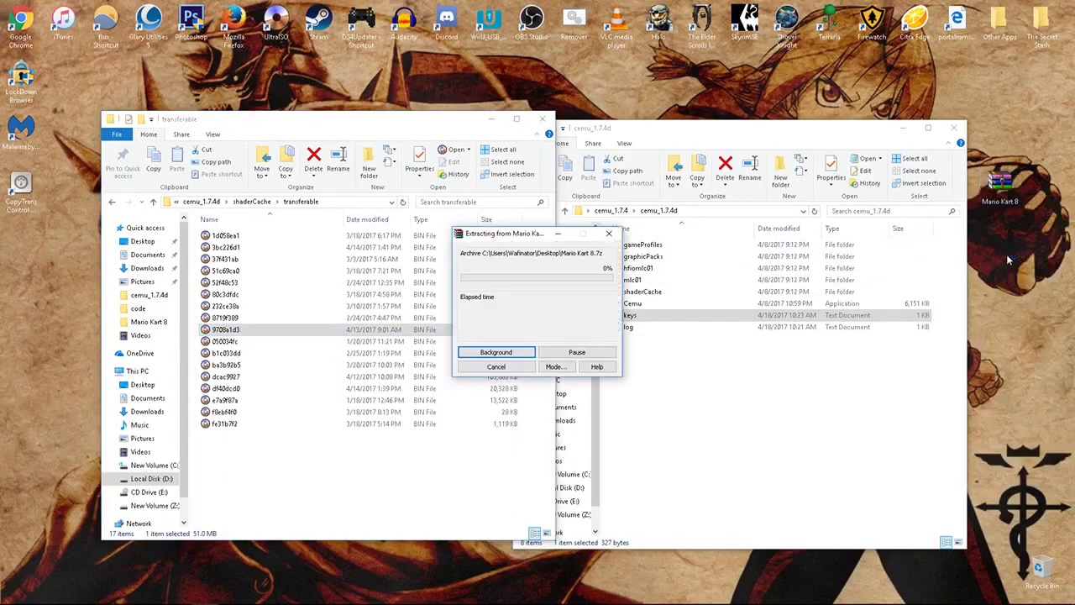
left_click_drag(21, 240, 1000, 236)
double_click(1003, 238)
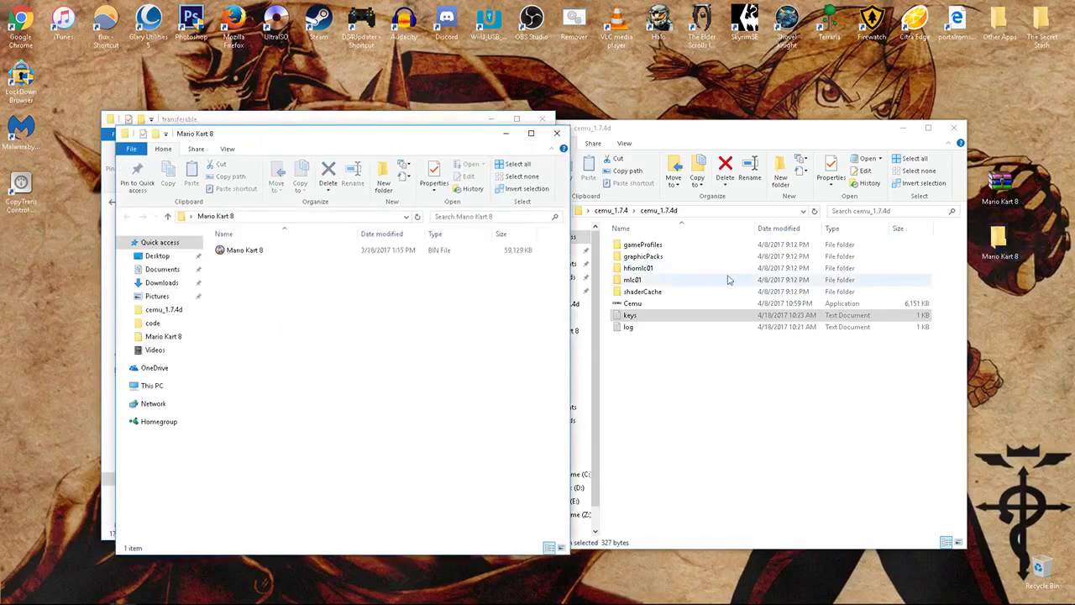
- Rename the BIN file inside the Mario Kart 8 folder to 9708a1d3
left_click_drag(266, 141, 745, 133)
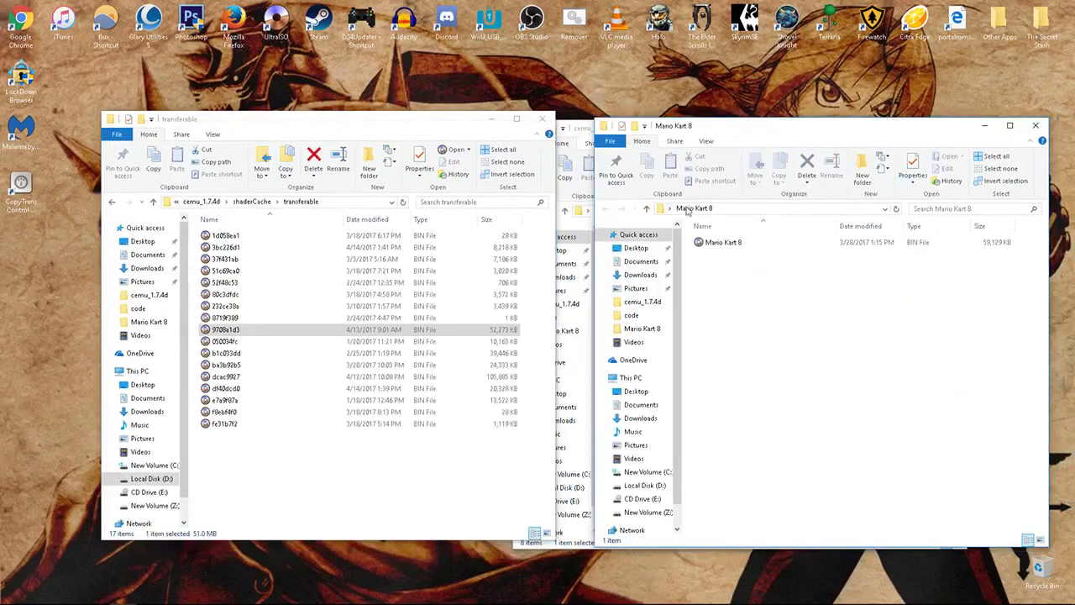
left_click(731, 242)
right_click(735, 242)
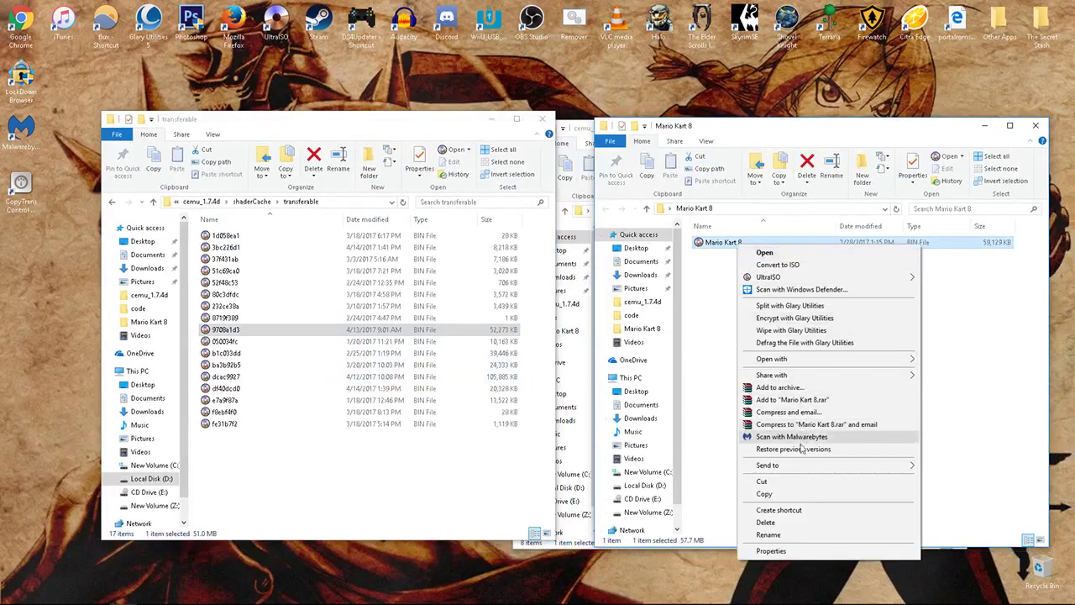
left_click(768, 535)
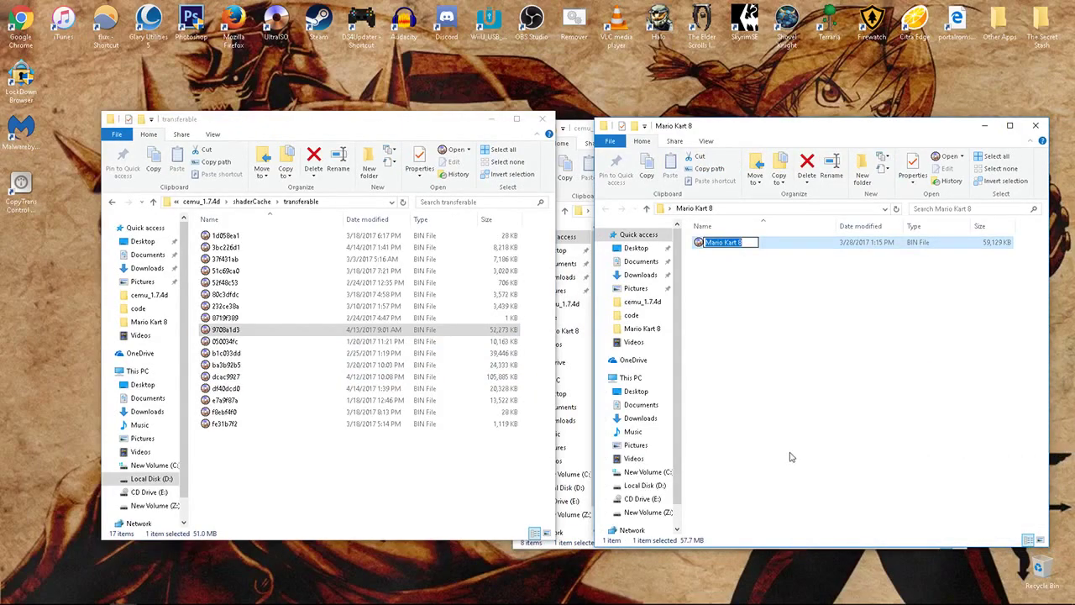
type("9708a1d3")
- Copy the renamed 9708a1d3 into the transferable folder, replacing the existing file
left_click(790, 457)
left_click_drag(741, 243, 493, 504)
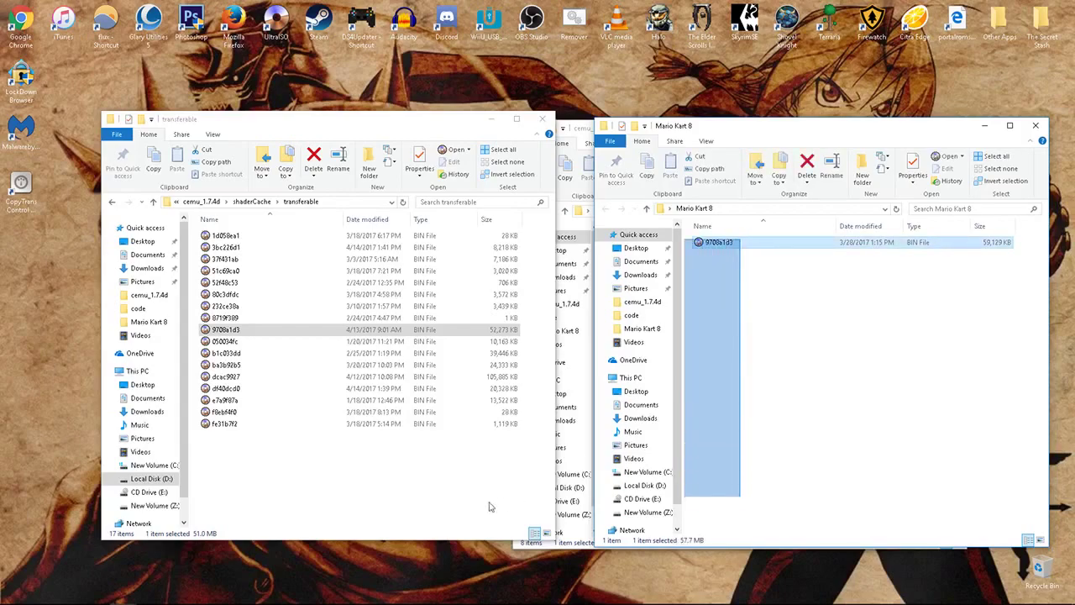
left_click_drag(716, 247, 435, 496)
left_click(244, 218)
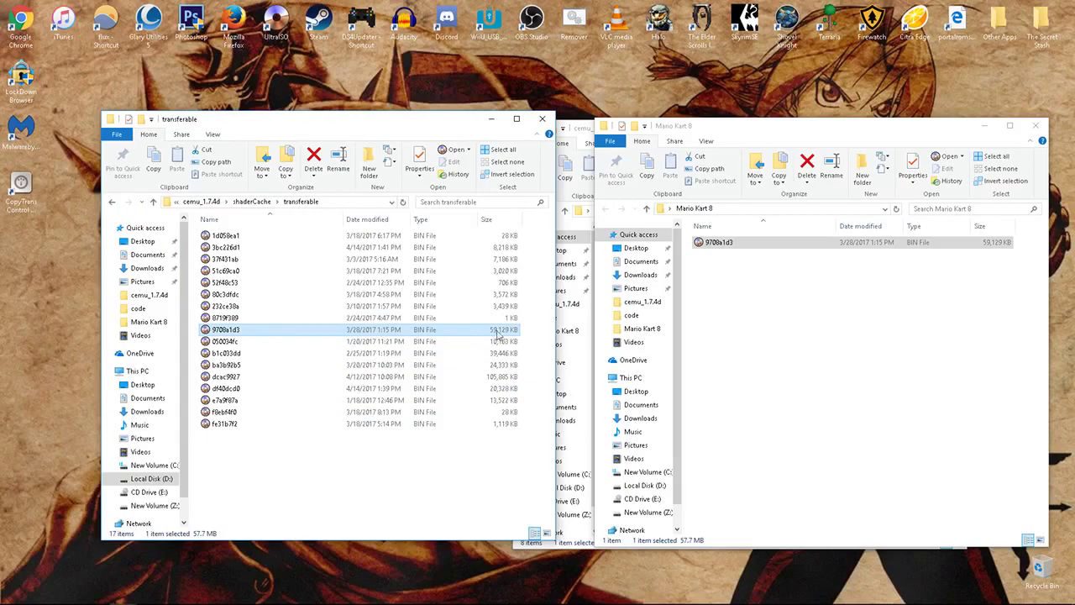
- Navigate back up from the transferable folder to cemu_1.7.4d
left_click(729, 281)
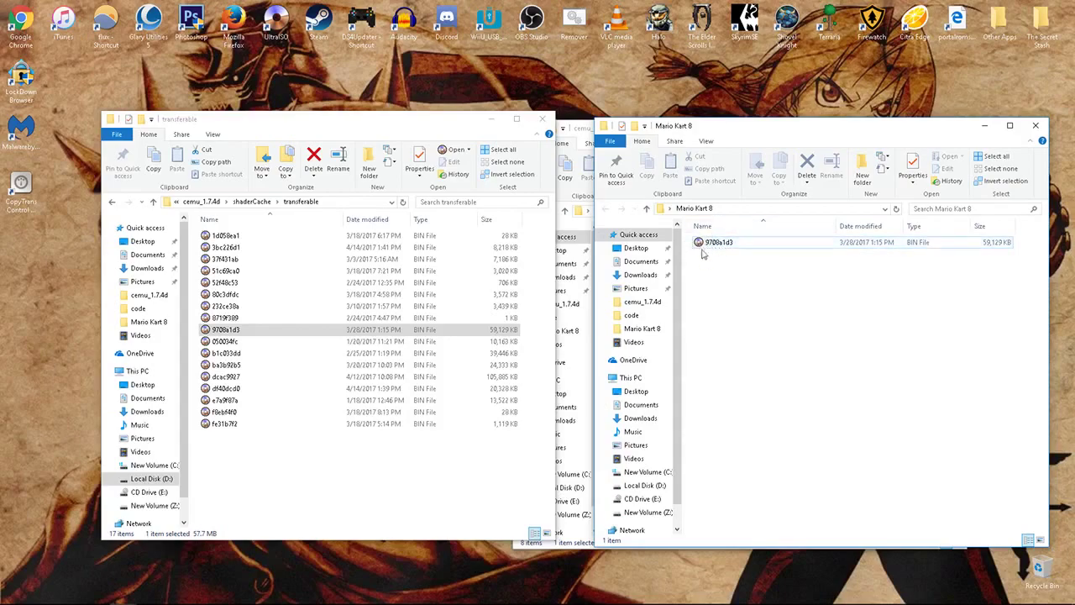
left_click(286, 259)
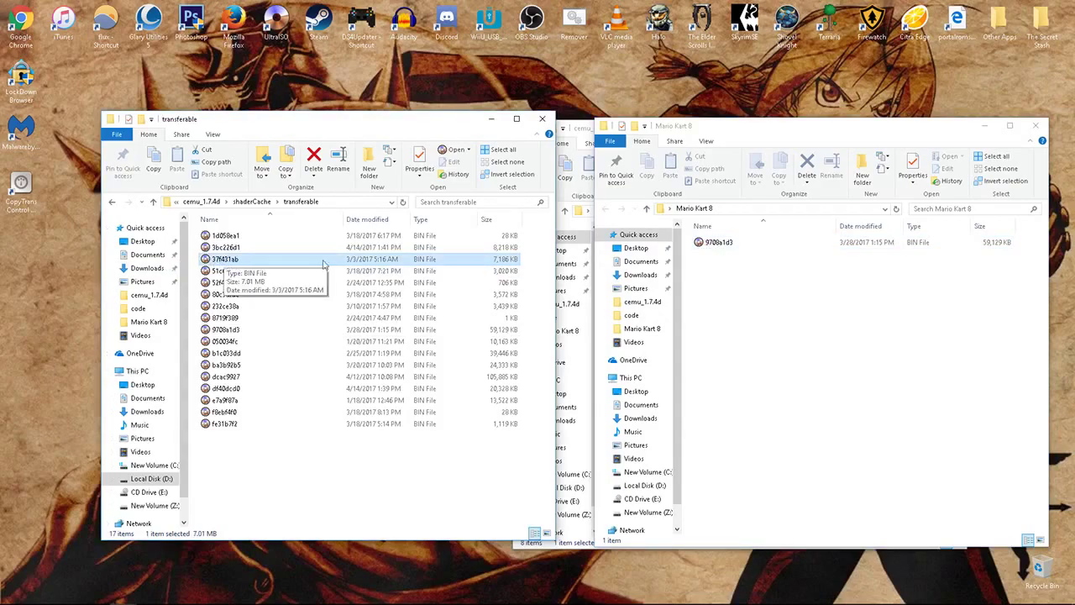
key("alt+Tab")
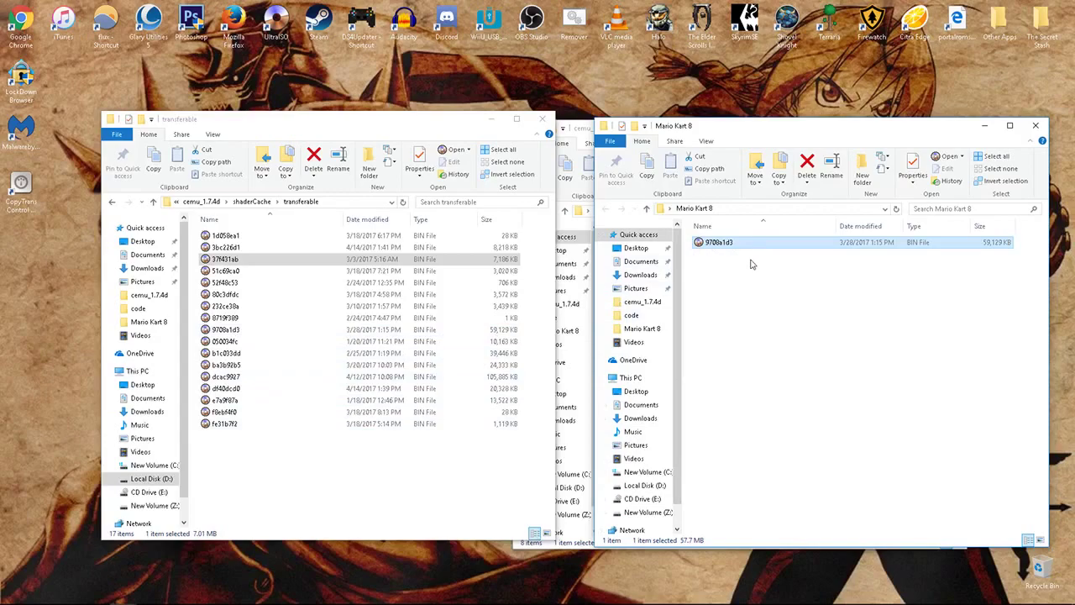
left_click(389, 339)
key("BackSpace")
key("BackSpace")
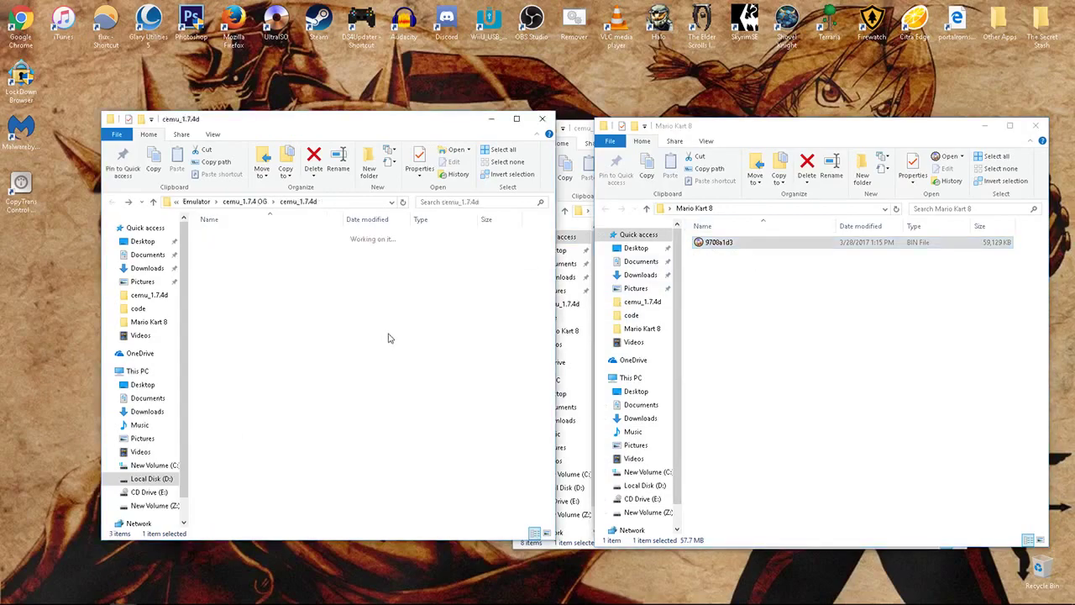
- Start Cemu.exe and load fk-mk8.wud from the Games\Mario Kart 8 folder
double_click(239, 307)
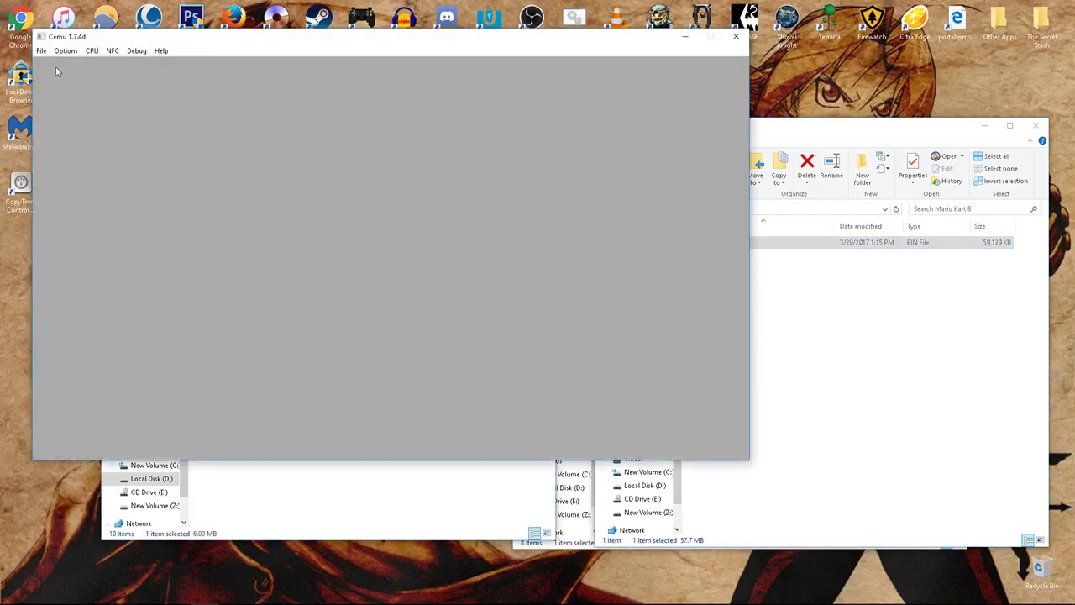
left_click(42, 51)
left_click(52, 67)
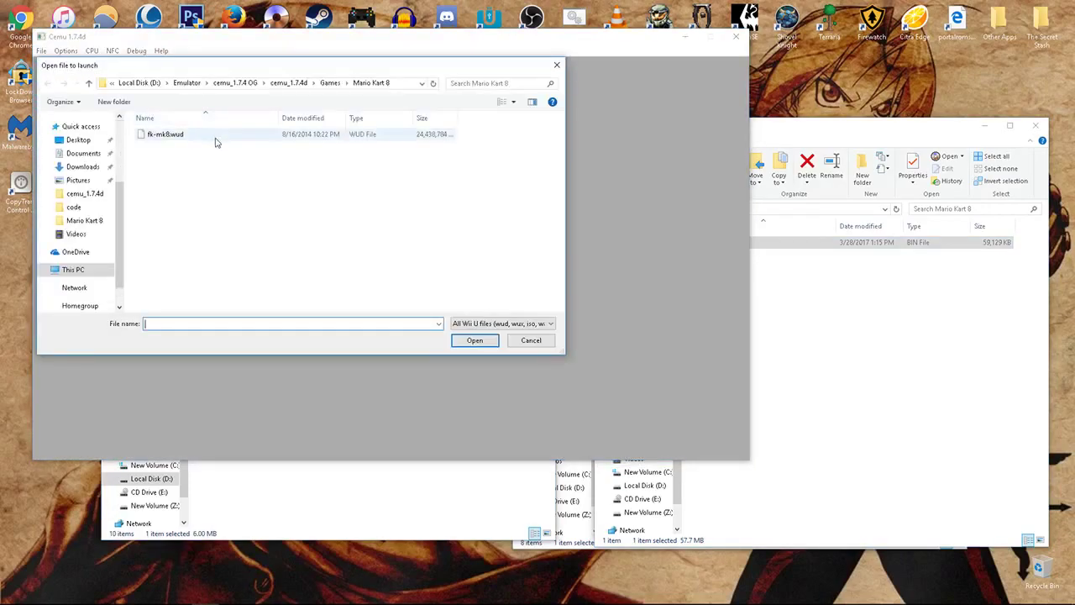
double_click(215, 139)
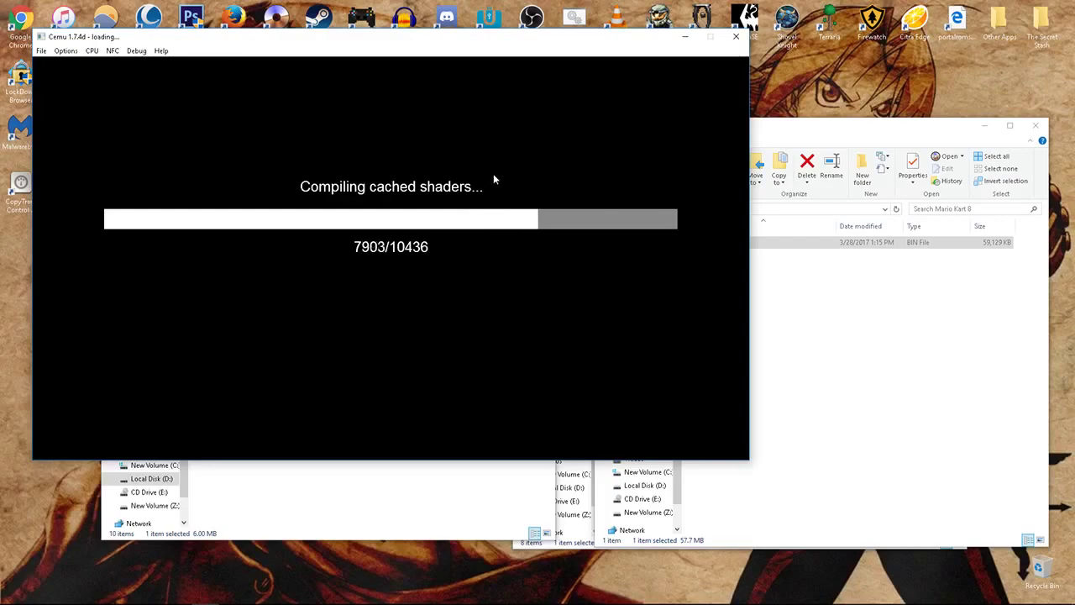
- Bring Cemu forward and wait as it compiles Mario Kart 8's 10436 cached shaders
left_click(878, 369)
left_click(521, 494)
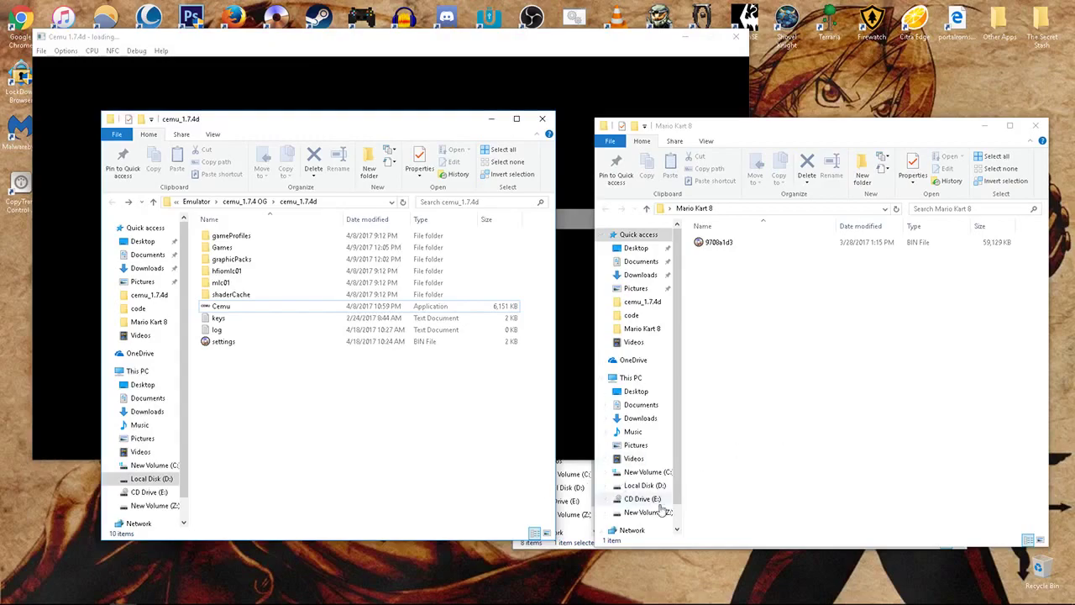
left_click(532, 546)
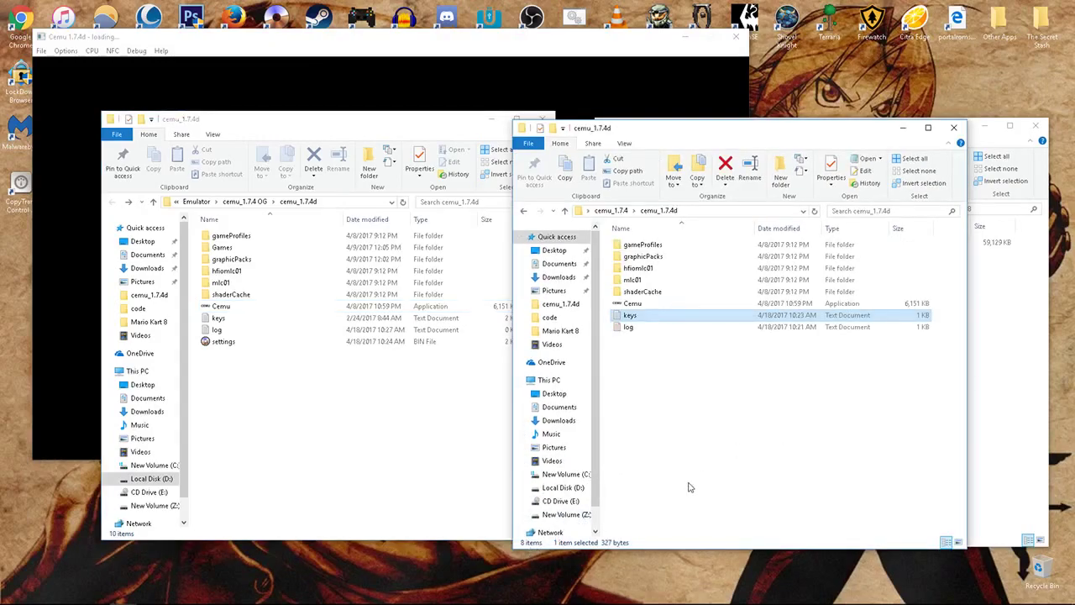
left_click(620, 43)
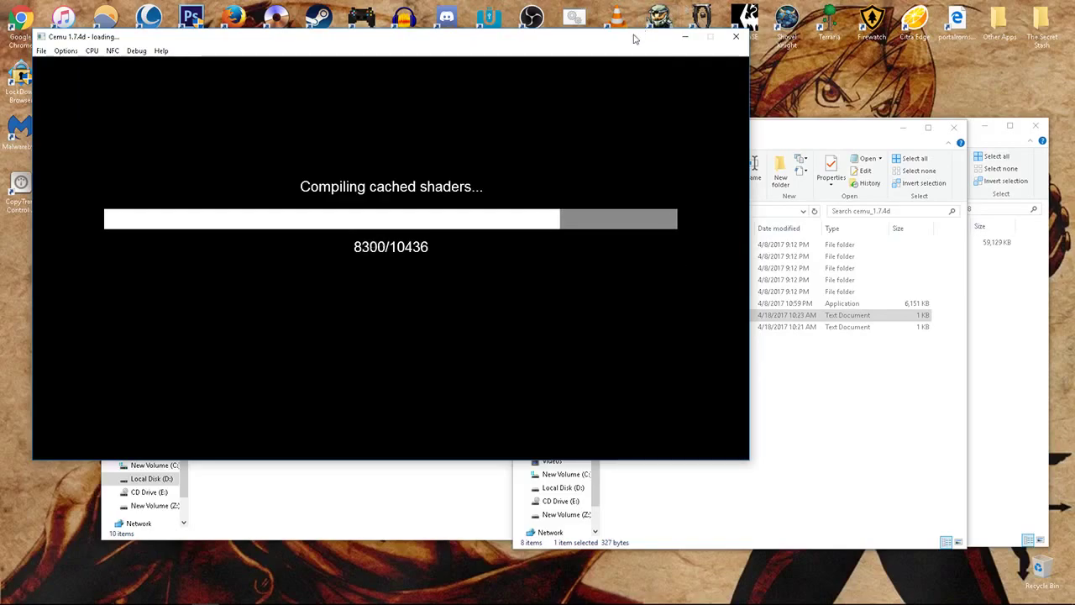
left_click_drag(636, 36, 636, 64)
left_click(499, 30)
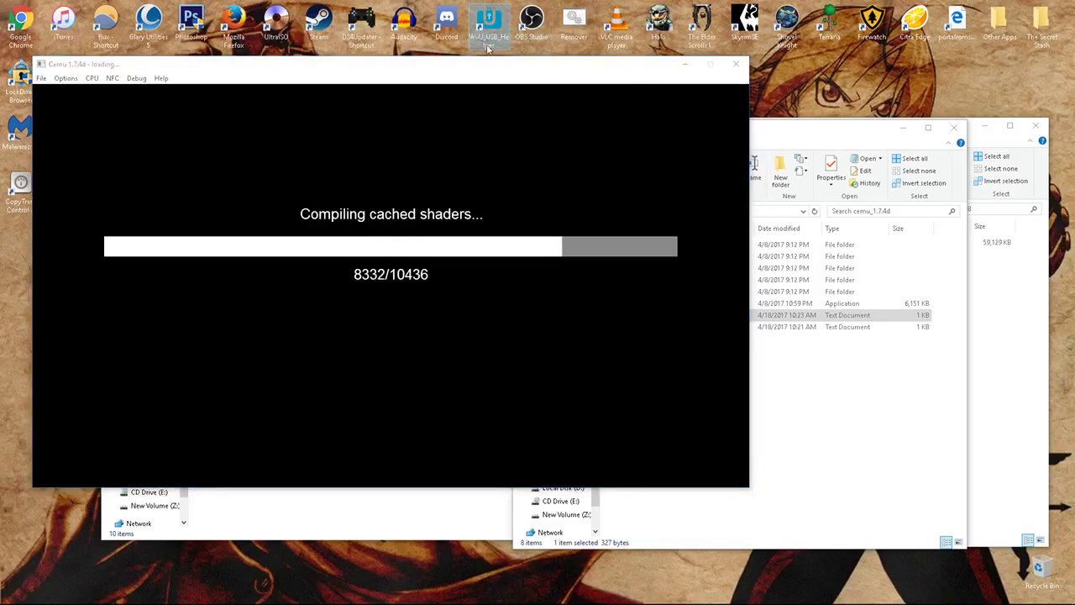